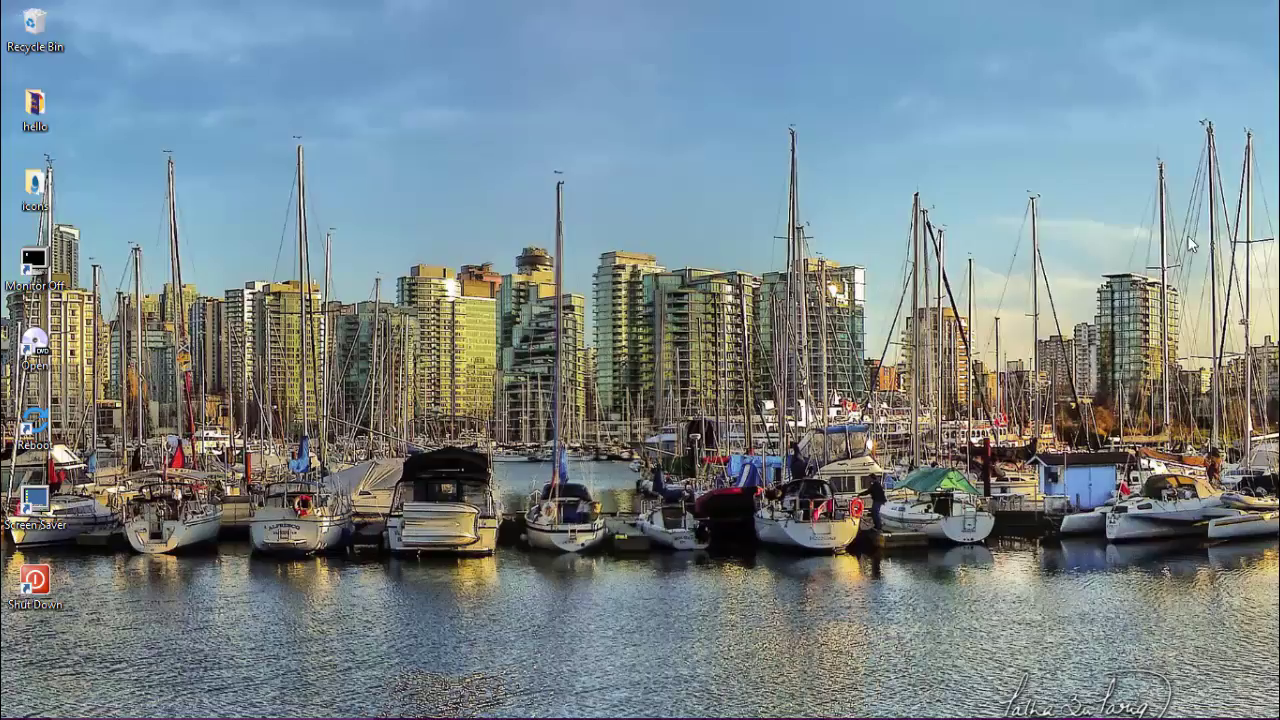
Step: Bring the Acrobat Reader window with The Cuckoo's Egg PDF to the front from the taskbar
mouse_move(968, 716)
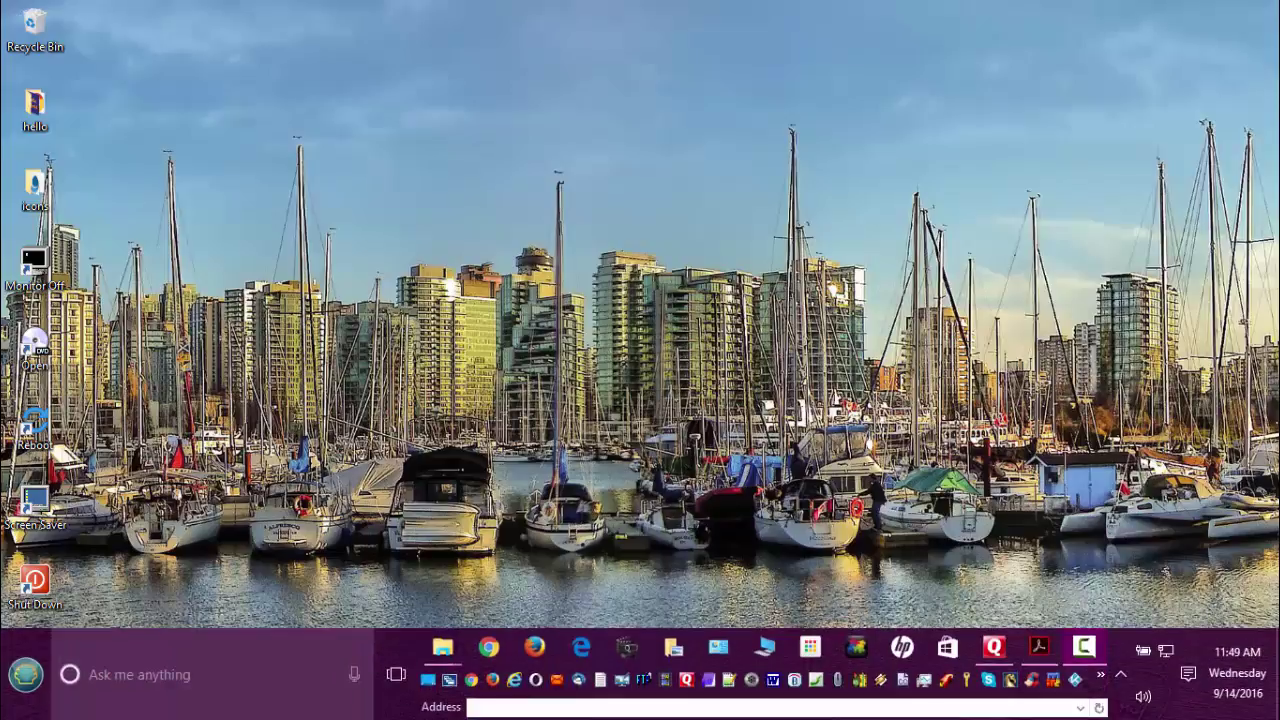
click(1038, 650)
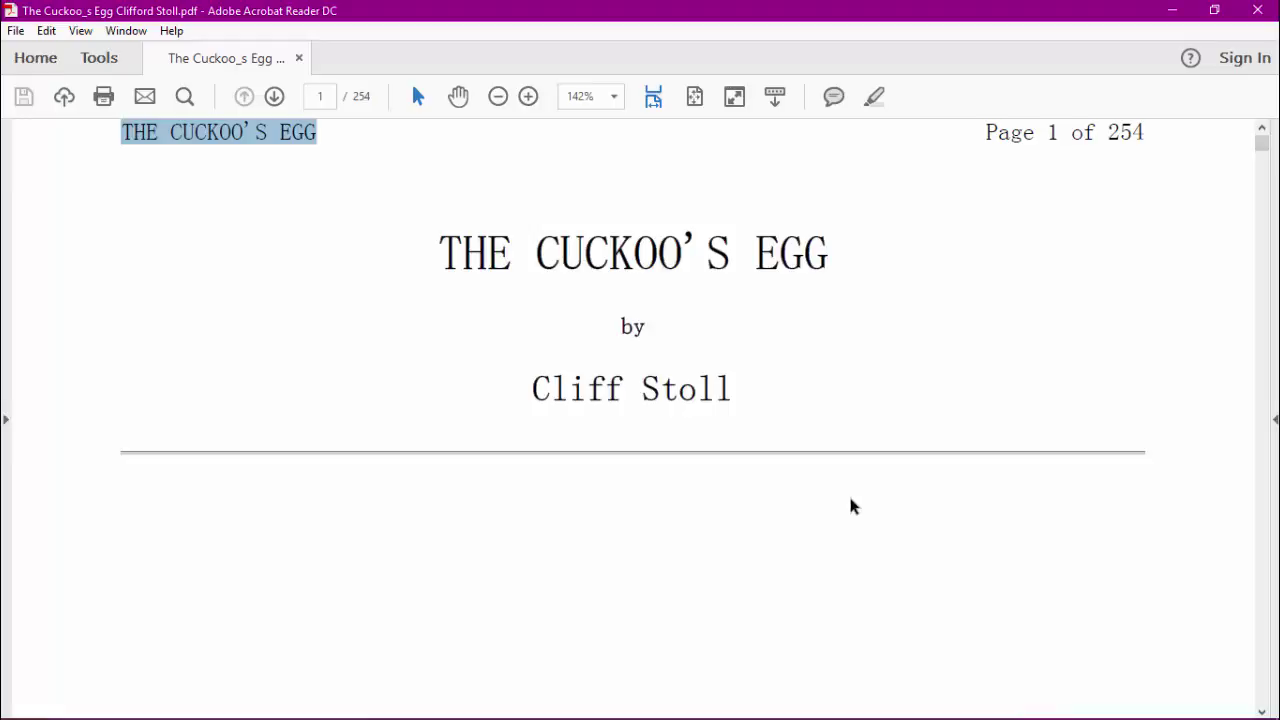
Step: Go to page 23 of The Cuckoo's Egg, at the paragraph starting "Often, these networked computers"
scroll(875, 568, down, 5)
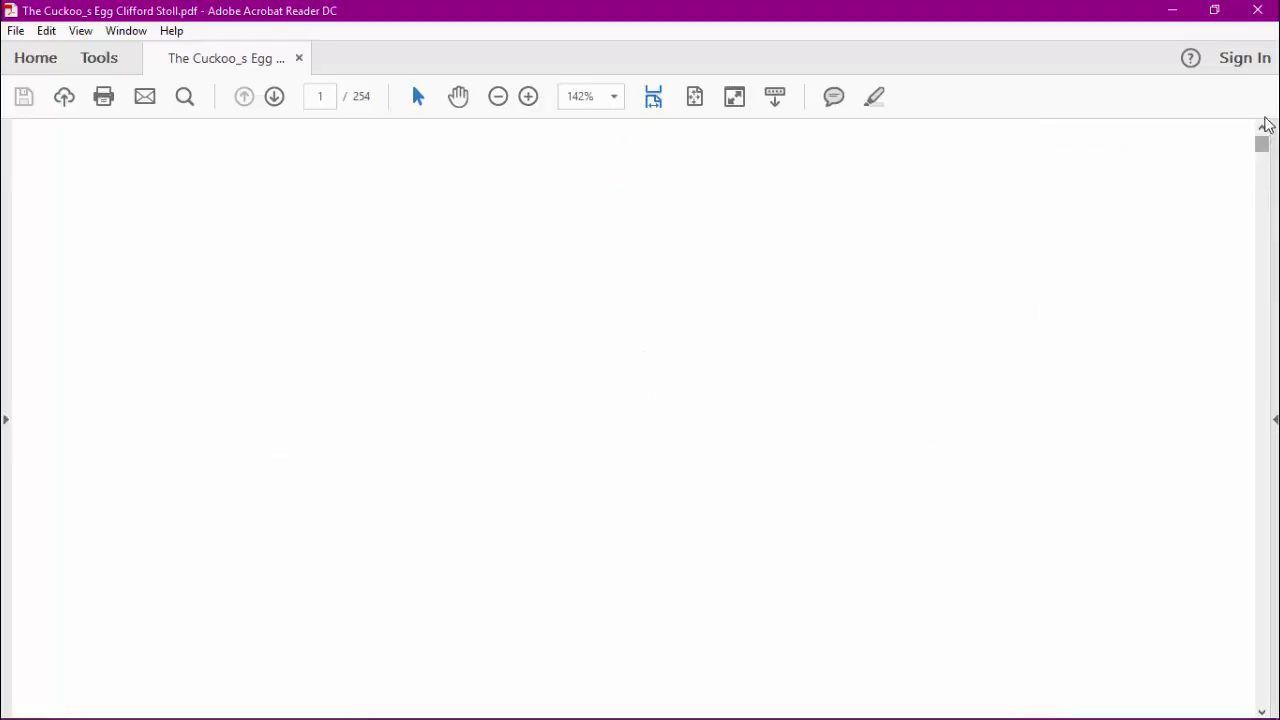
drag(1262, 144, 1262, 200)
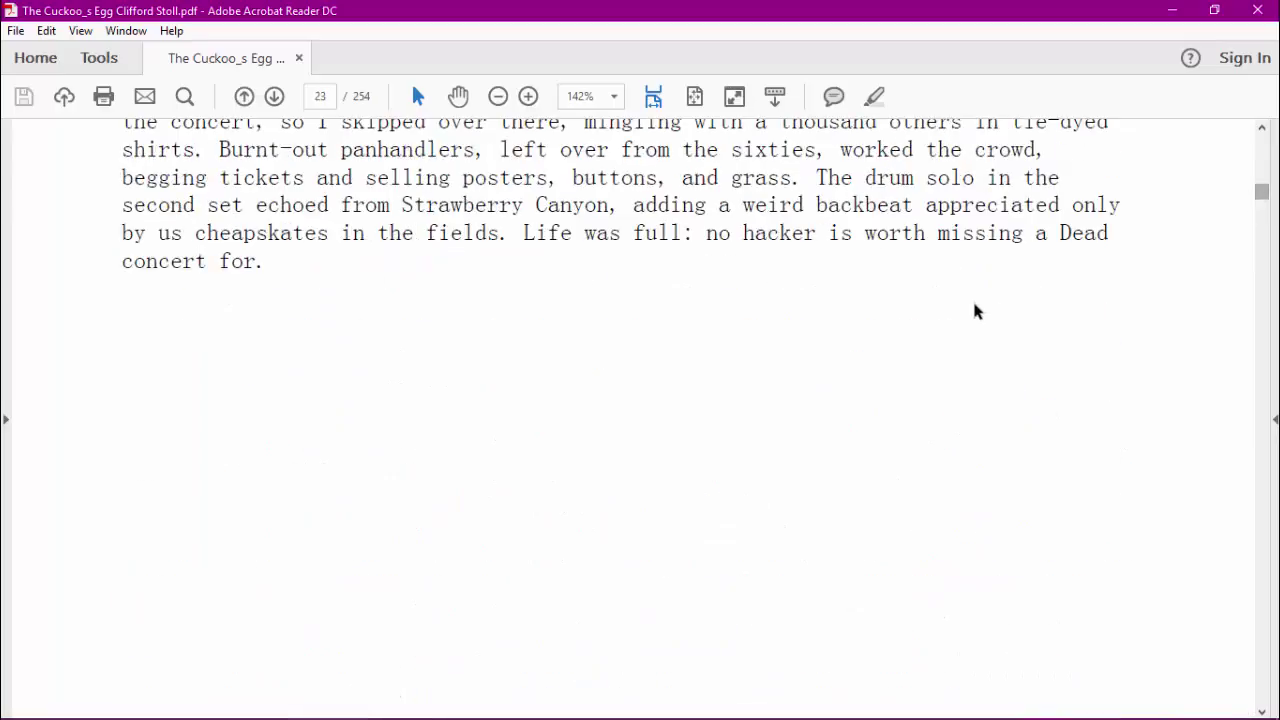
scroll(972, 305, up, 8)
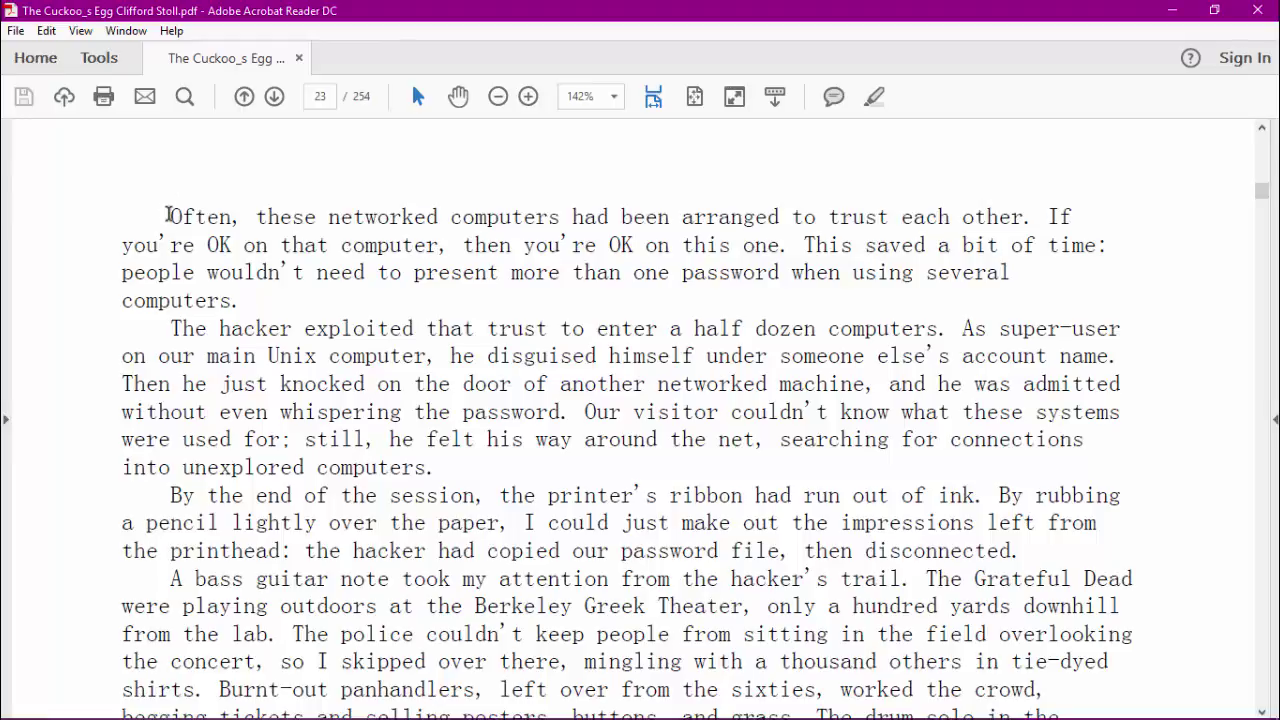
drag(168, 216, 1060, 714)
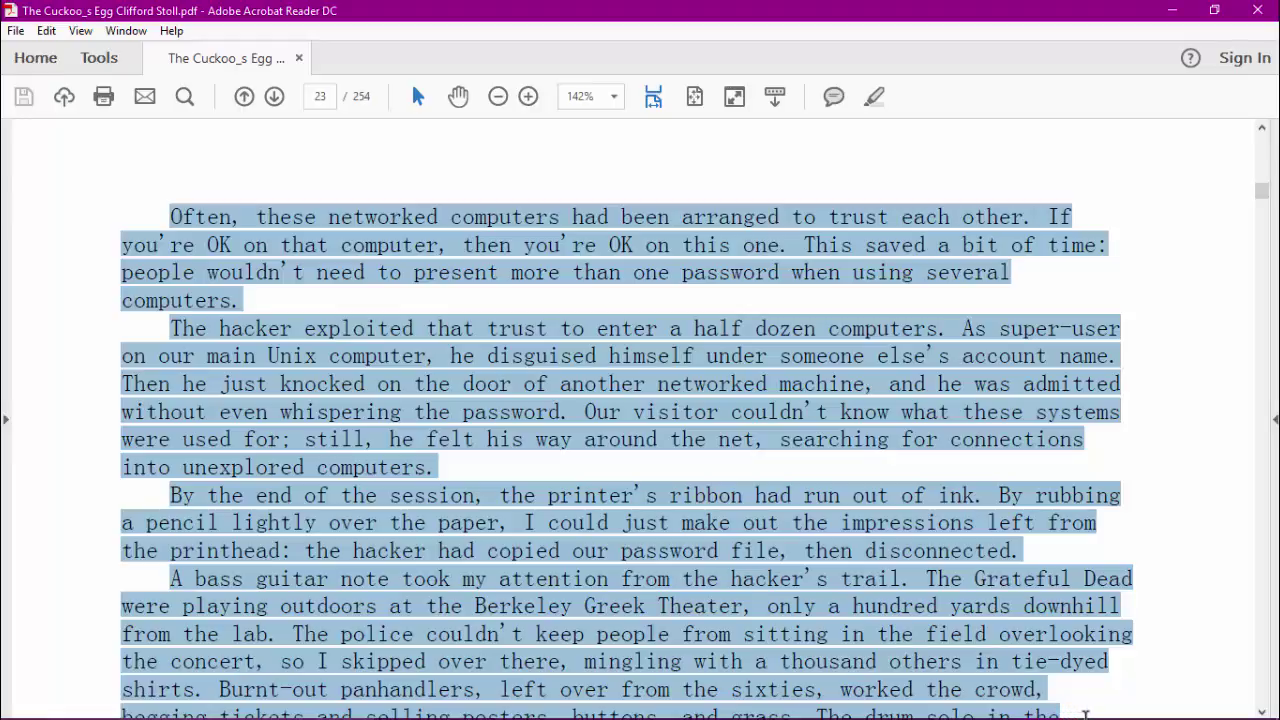
mouse_move(1085, 714)
mouse_down()
mouse_move(1089, 686)
mouse_move(1090, 712)
mouse_move(1105, 714)
mouse_up()
click(1199, 211)
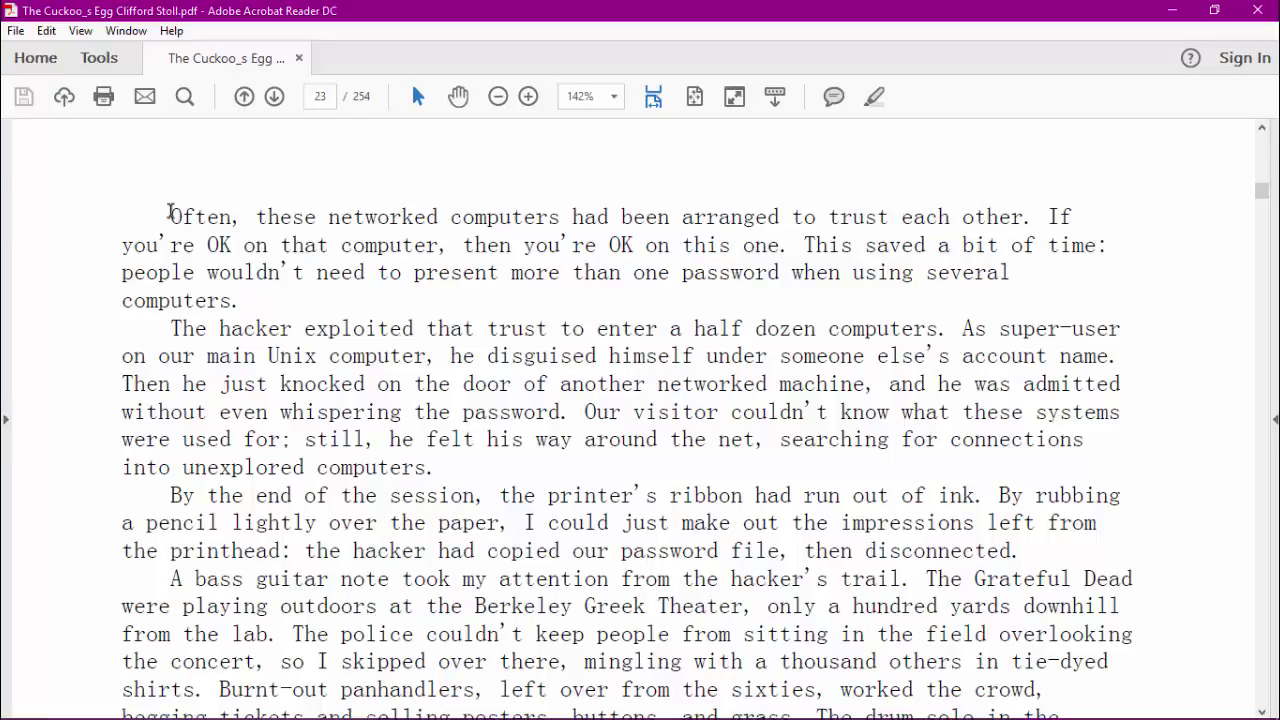
Step: Start a text selection at "Often" on page 23 and scroll down to page 24
drag(170, 215, 252, 214)
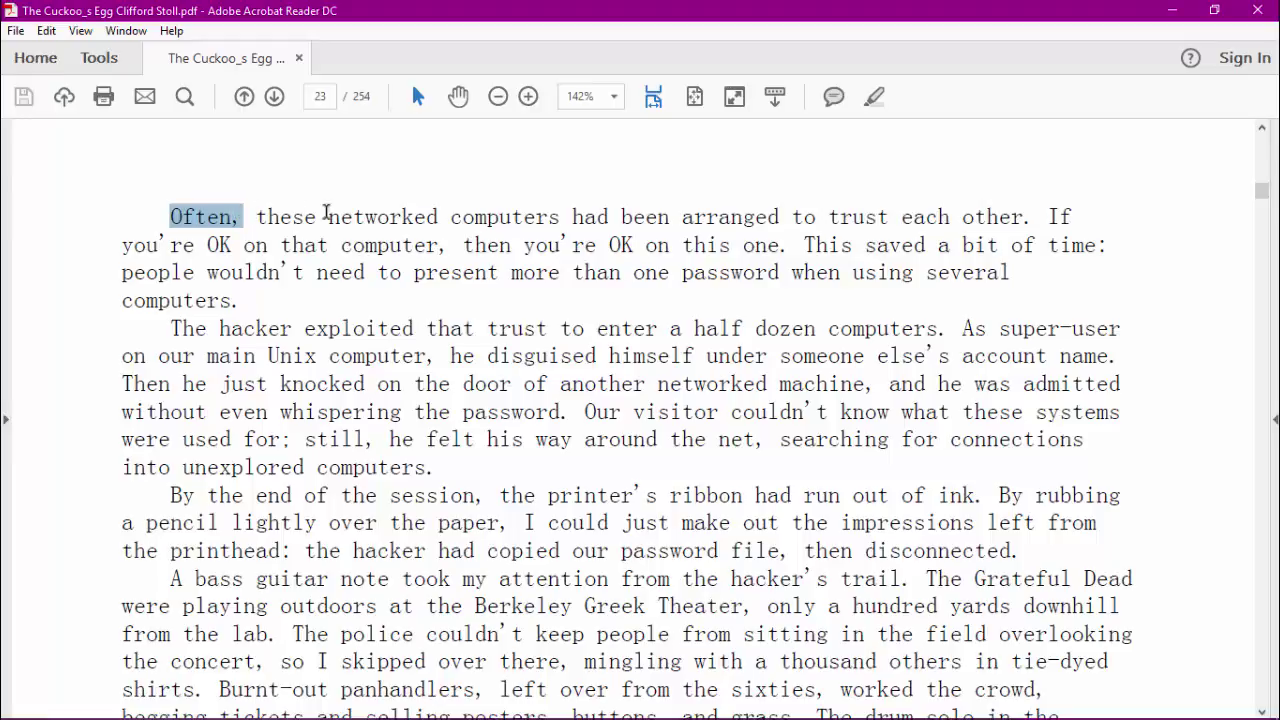
scroll(512, 240, down, 3)
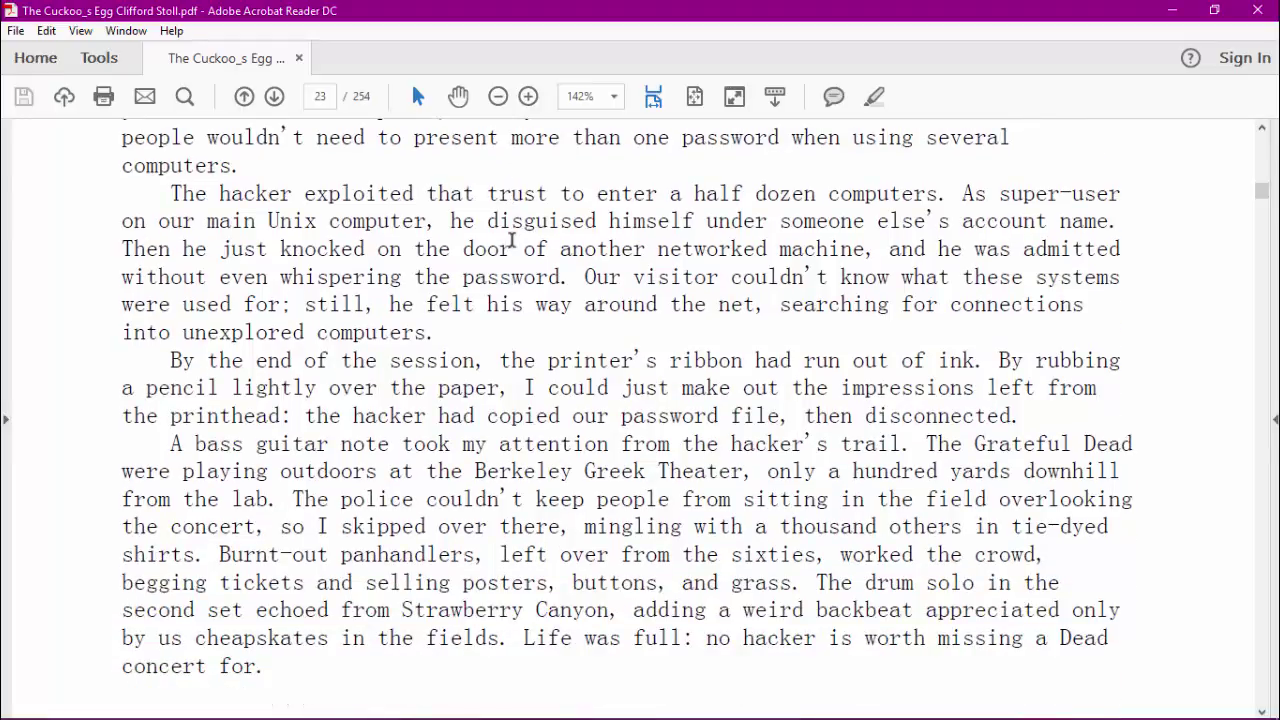
scroll(512, 240, down, 3)
scroll(512, 240, down, 3)
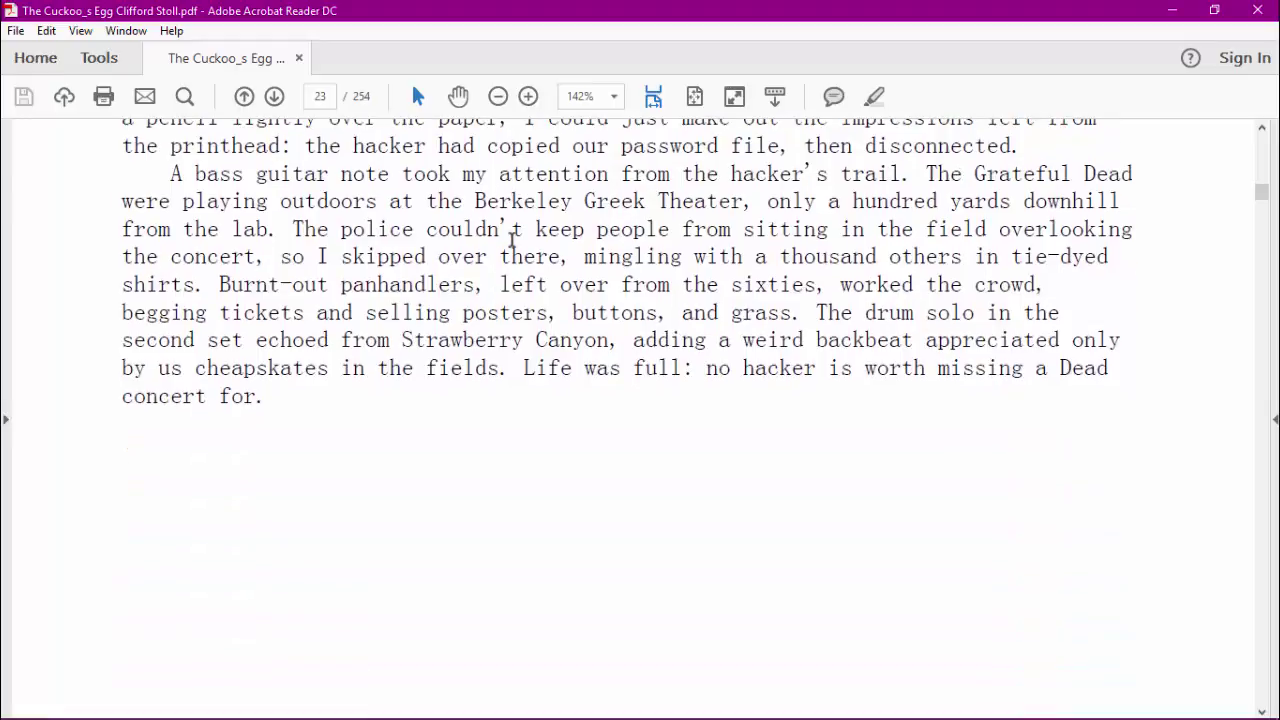
scroll(512, 240, down, 2)
scroll(512, 240, down, 5)
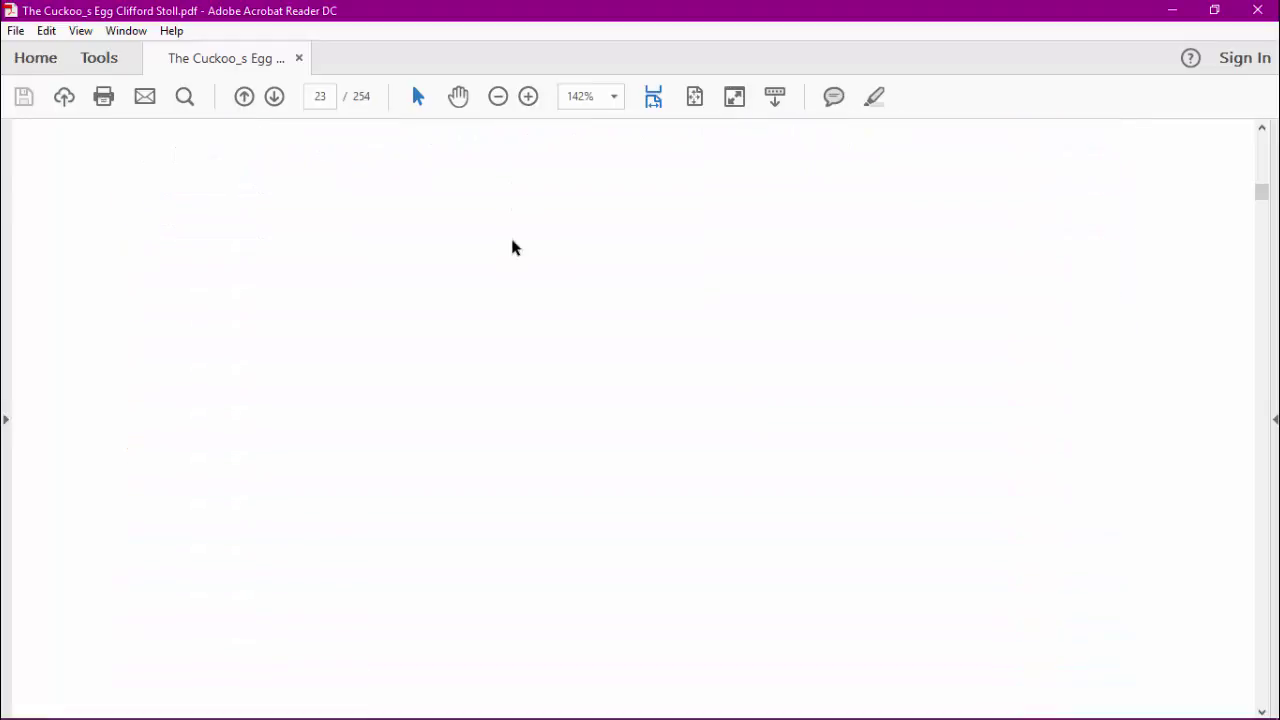
scroll(512, 248, down, 9)
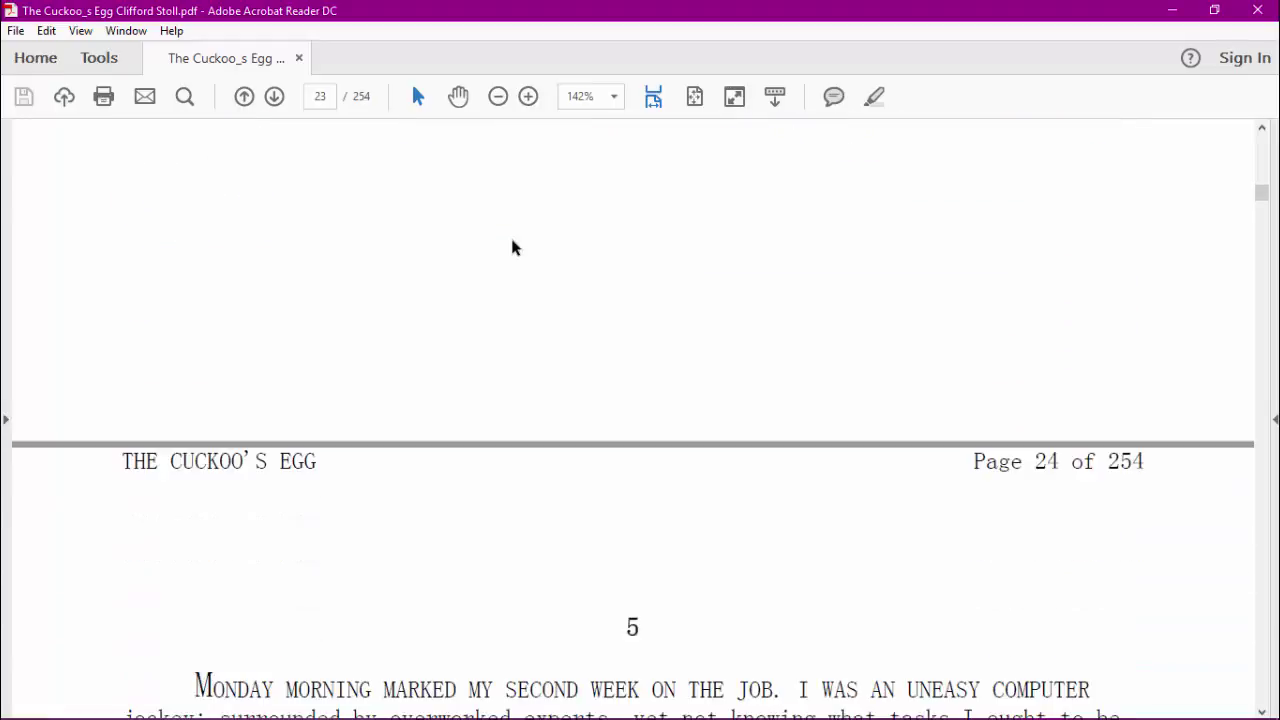
scroll(512, 248, down, 7)
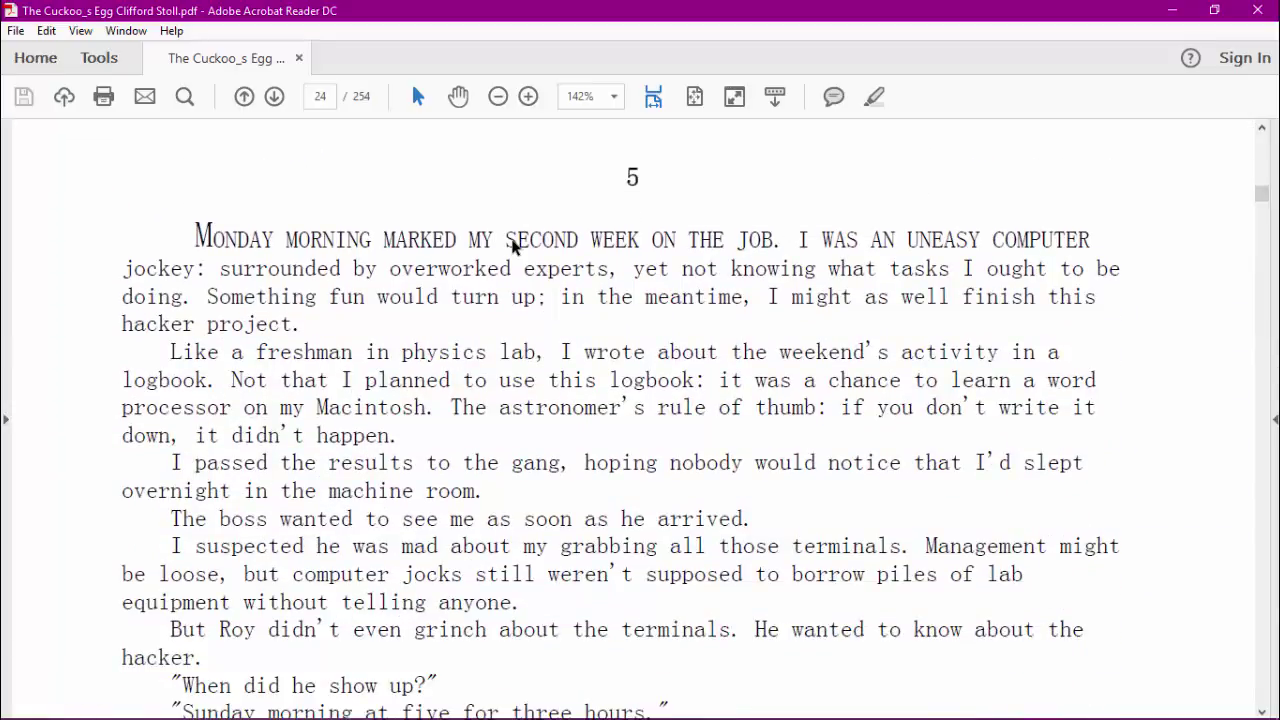
scroll(512, 246, down, 2)
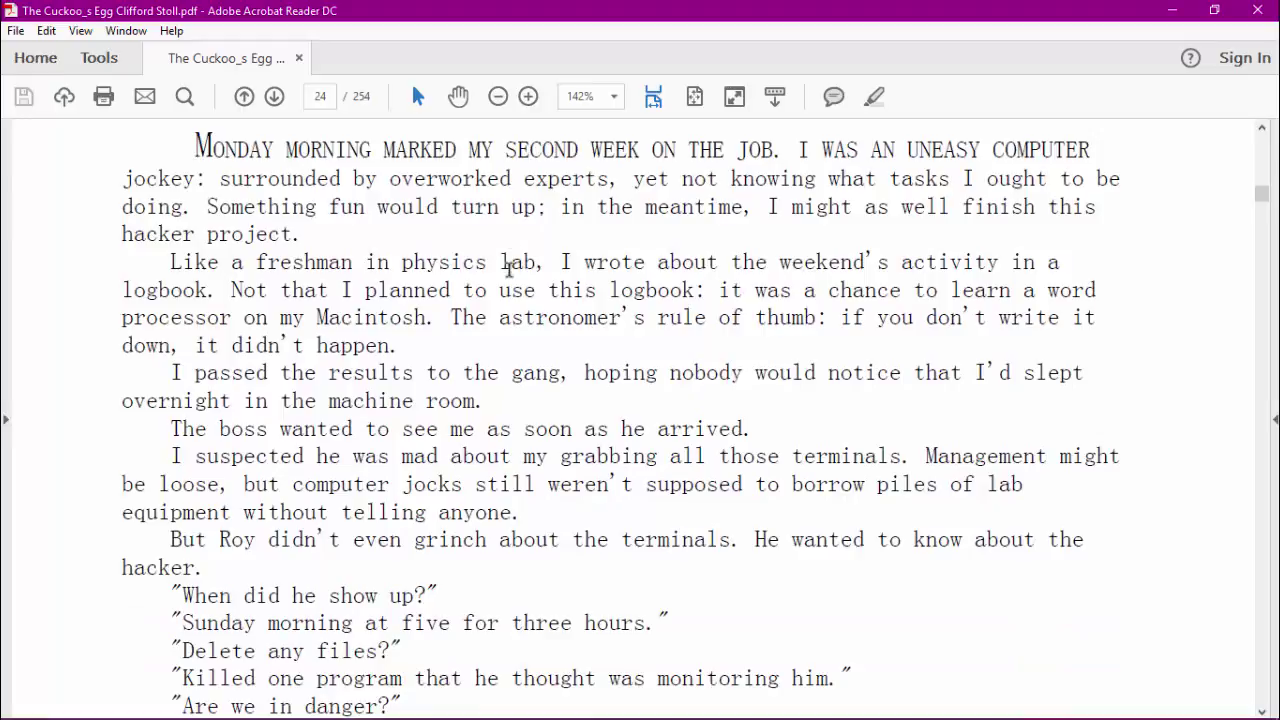
Step: Extend the selection through "When did he show up?" on page 24
shift+click(447, 594)
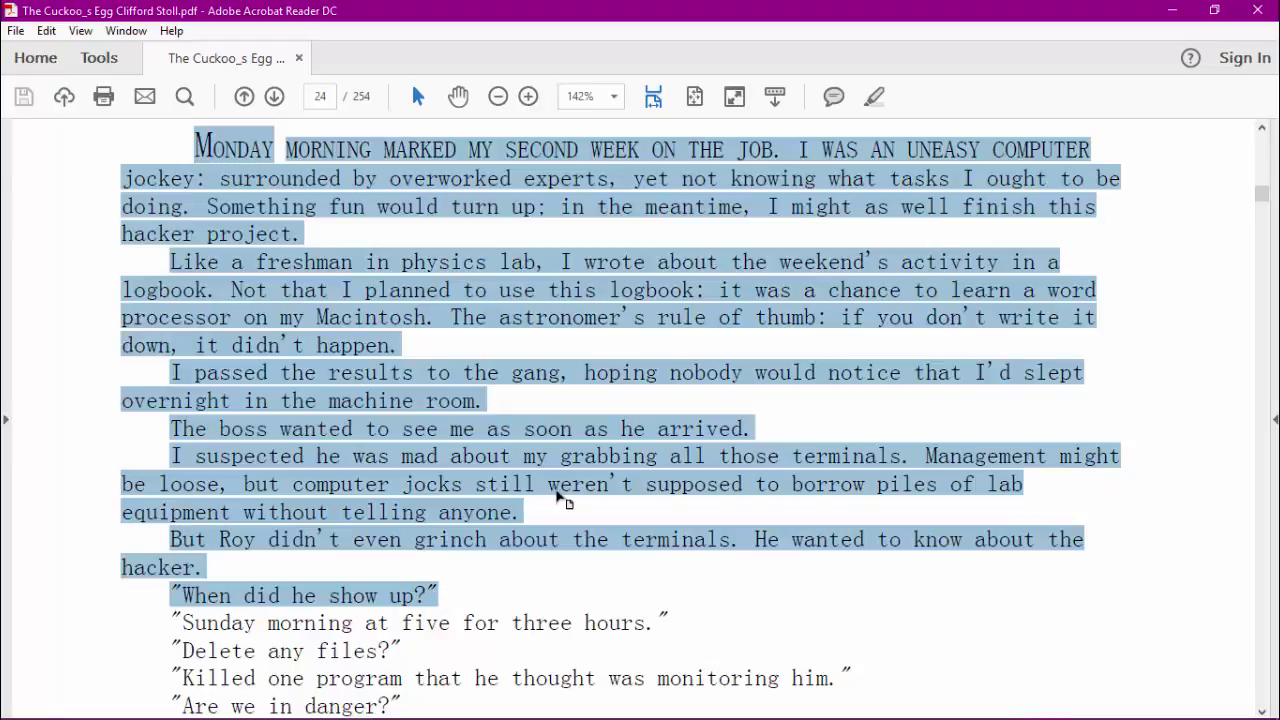
scroll(557, 492, up, 5)
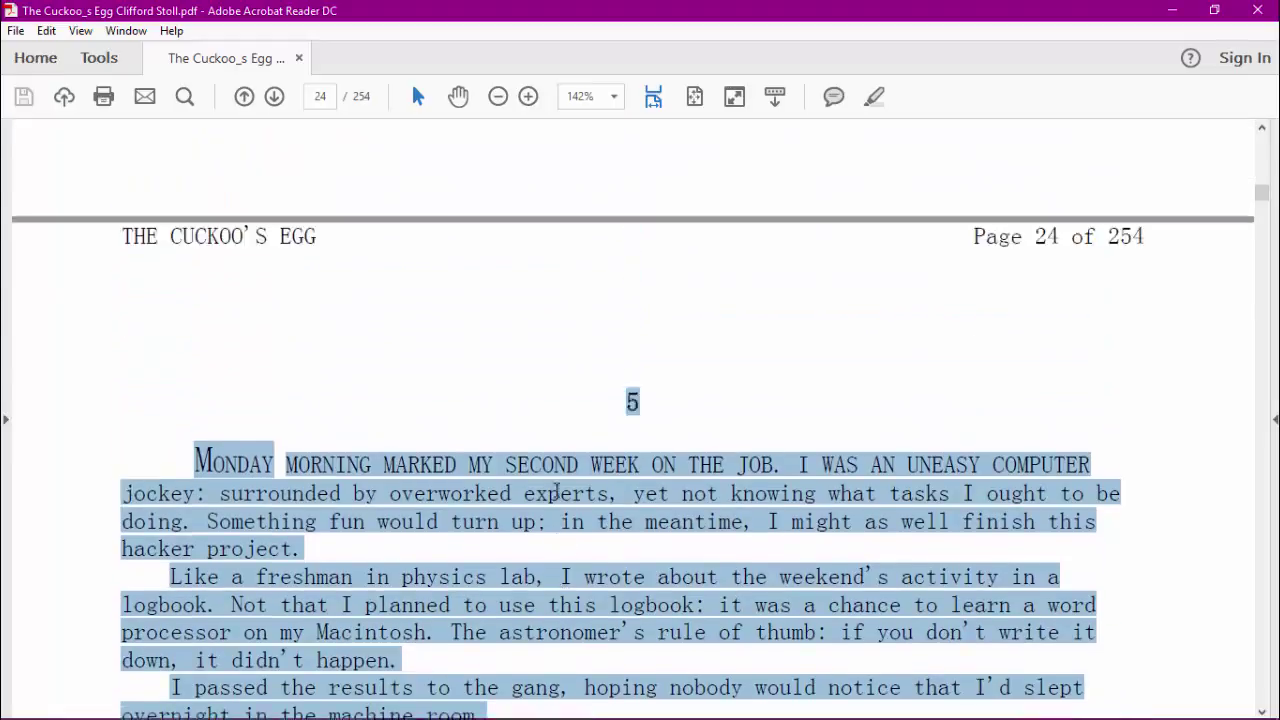
scroll(557, 492, up, 5)
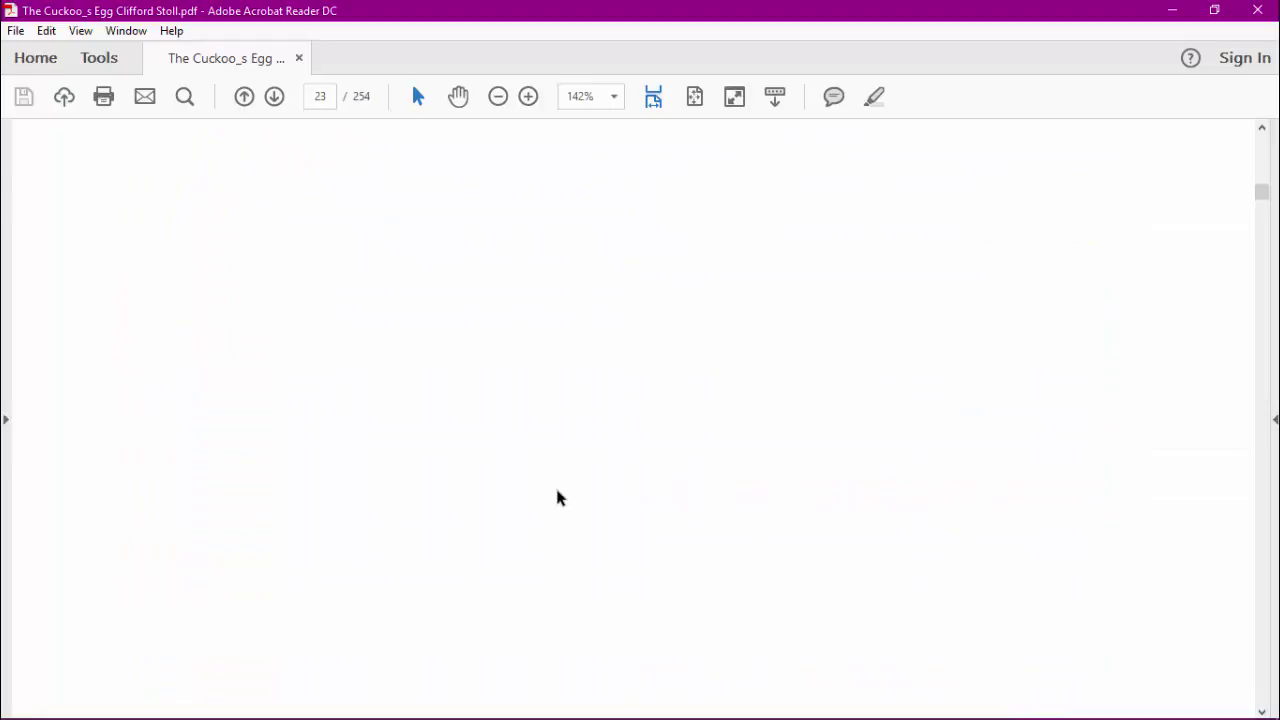
scroll(557, 491, up, 7)
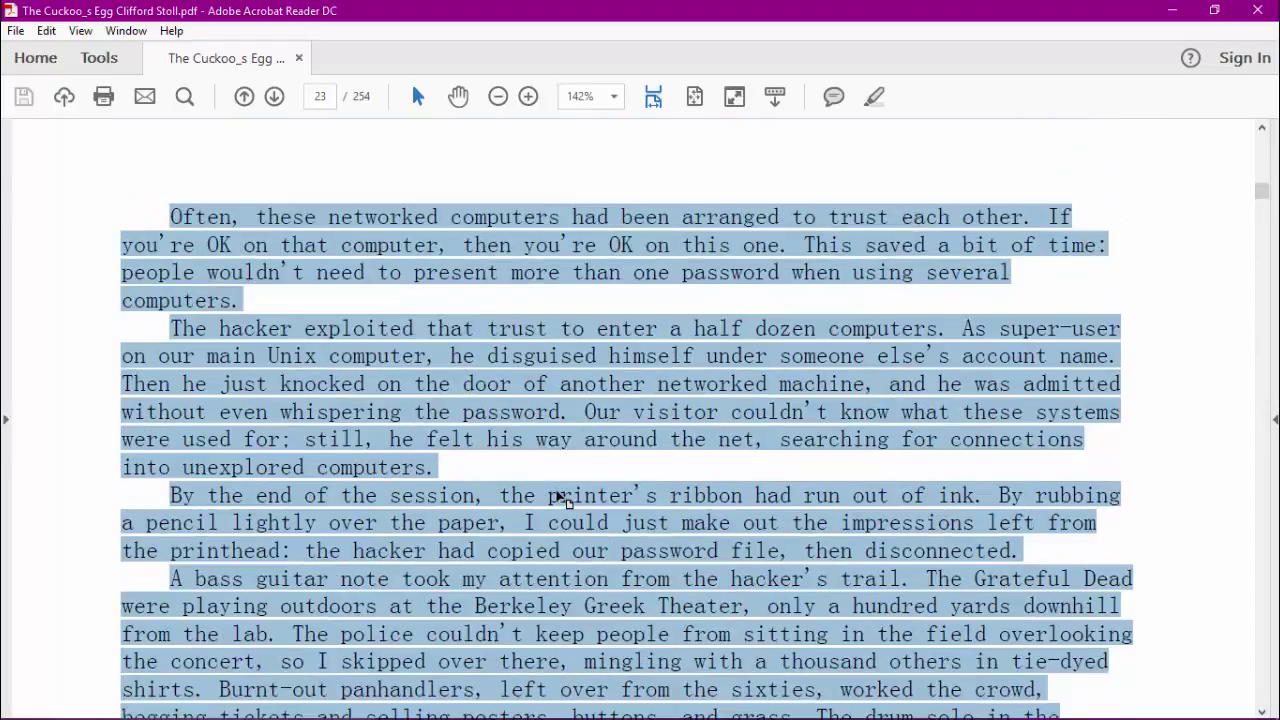
scroll(560, 497, up, 2)
scroll(560, 497, down, 2)
Step: Copy the selected page 23–24 passage and start a new metapad text window
right_click(668, 398)
click(704, 411)
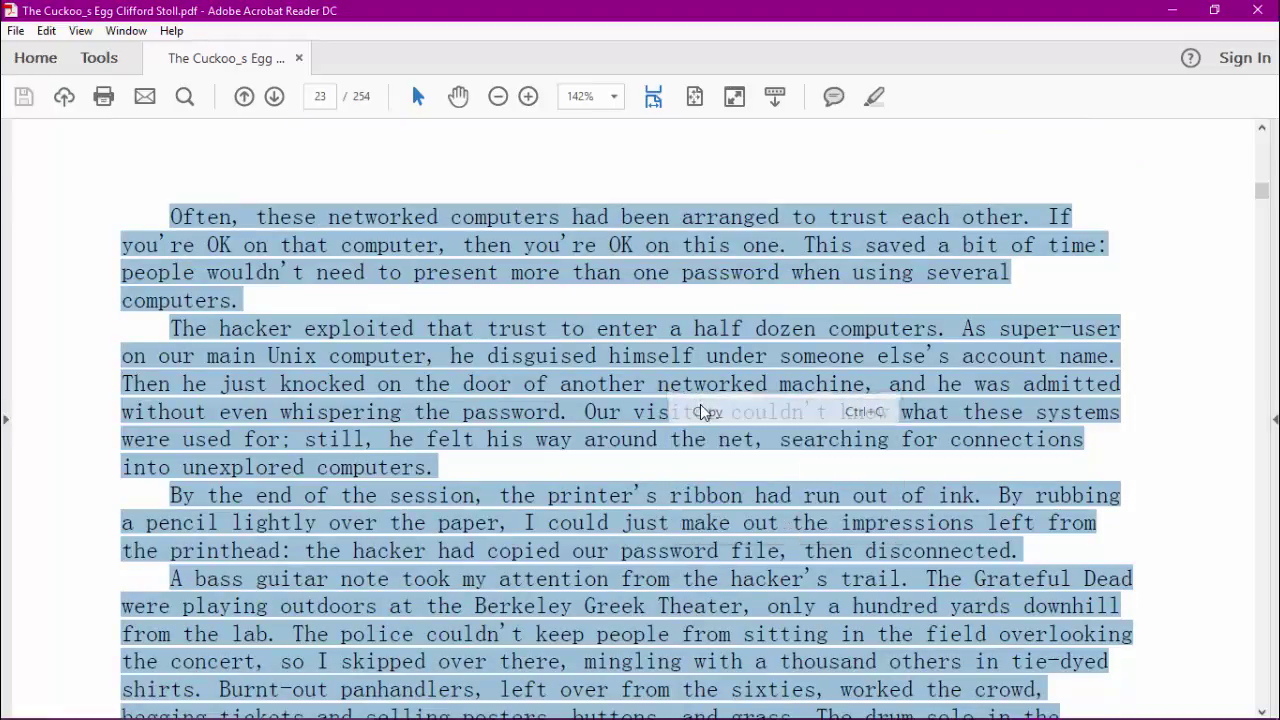
mouse_move(757, 718)
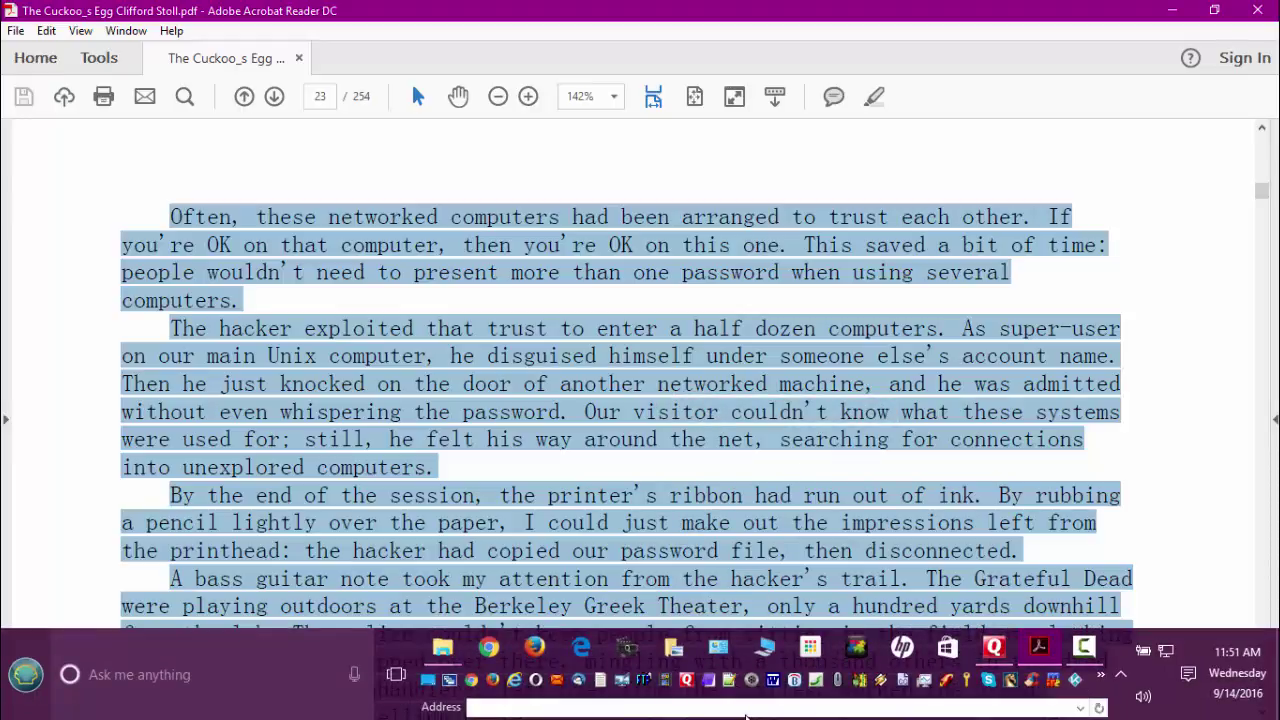
click(709, 681)
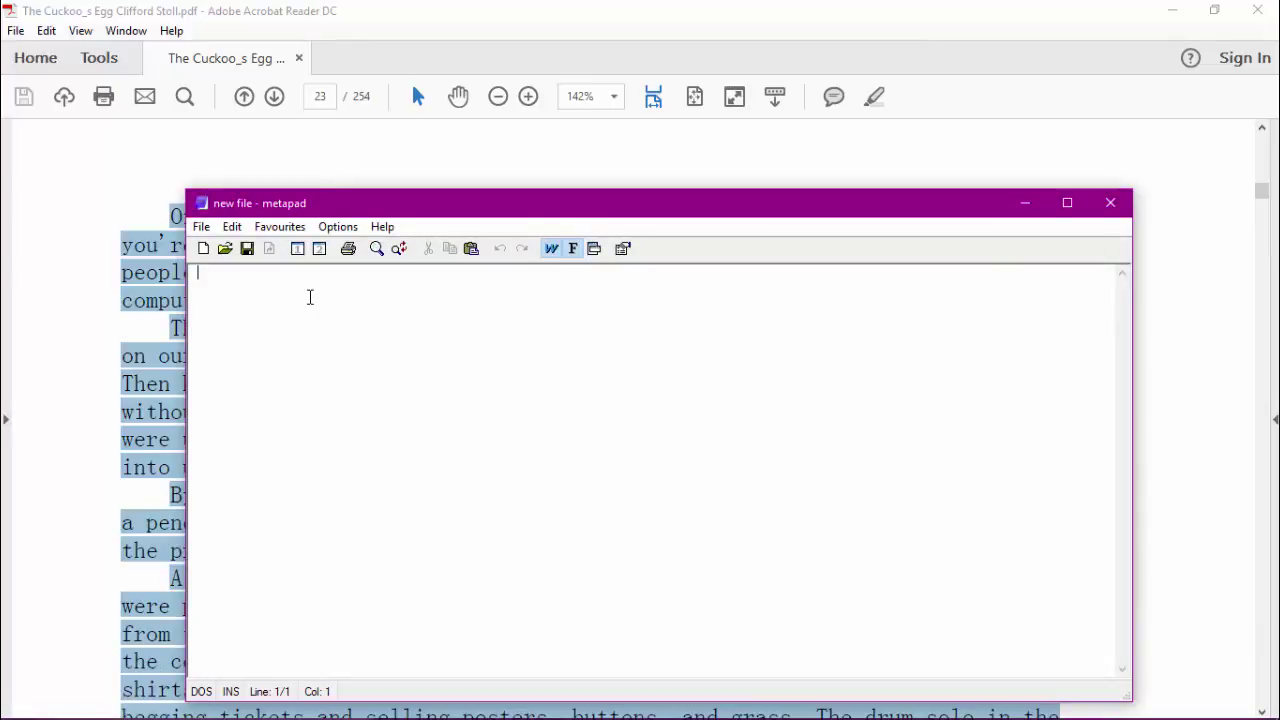
Step: Paste the passage into the empty metapad file, then go back to the Acrobat window
right_click(310, 297)
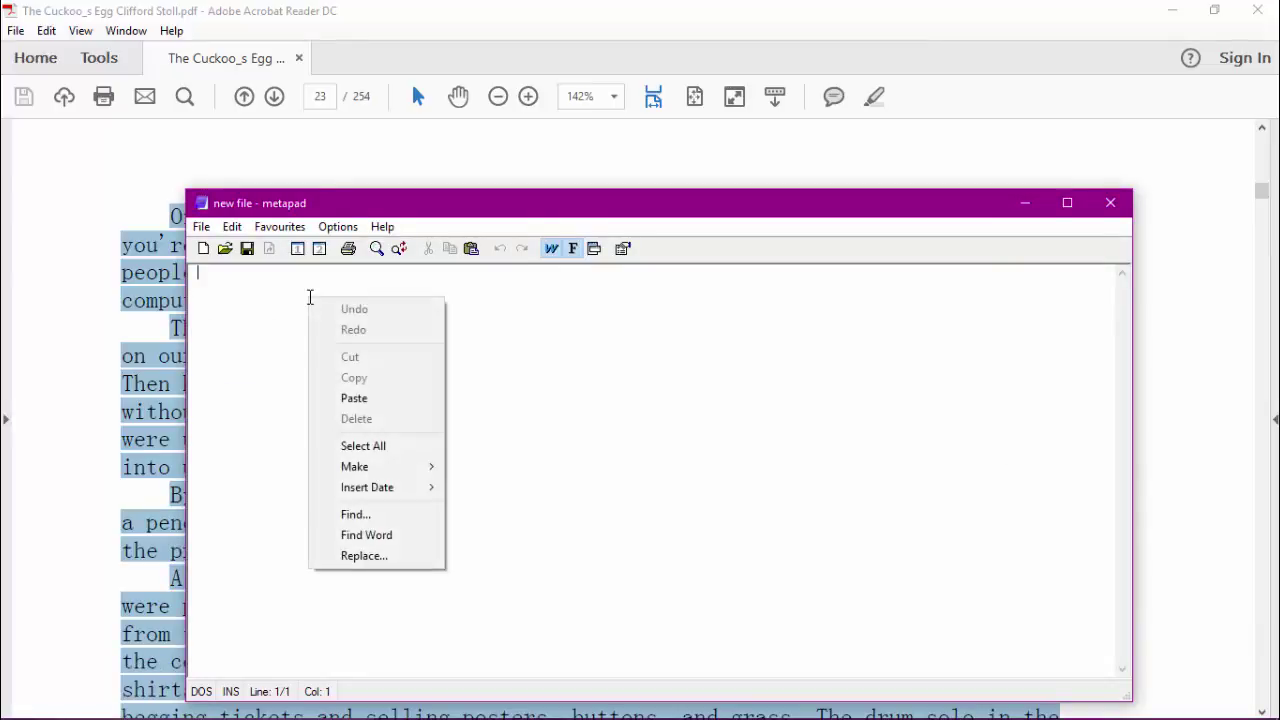
click(368, 398)
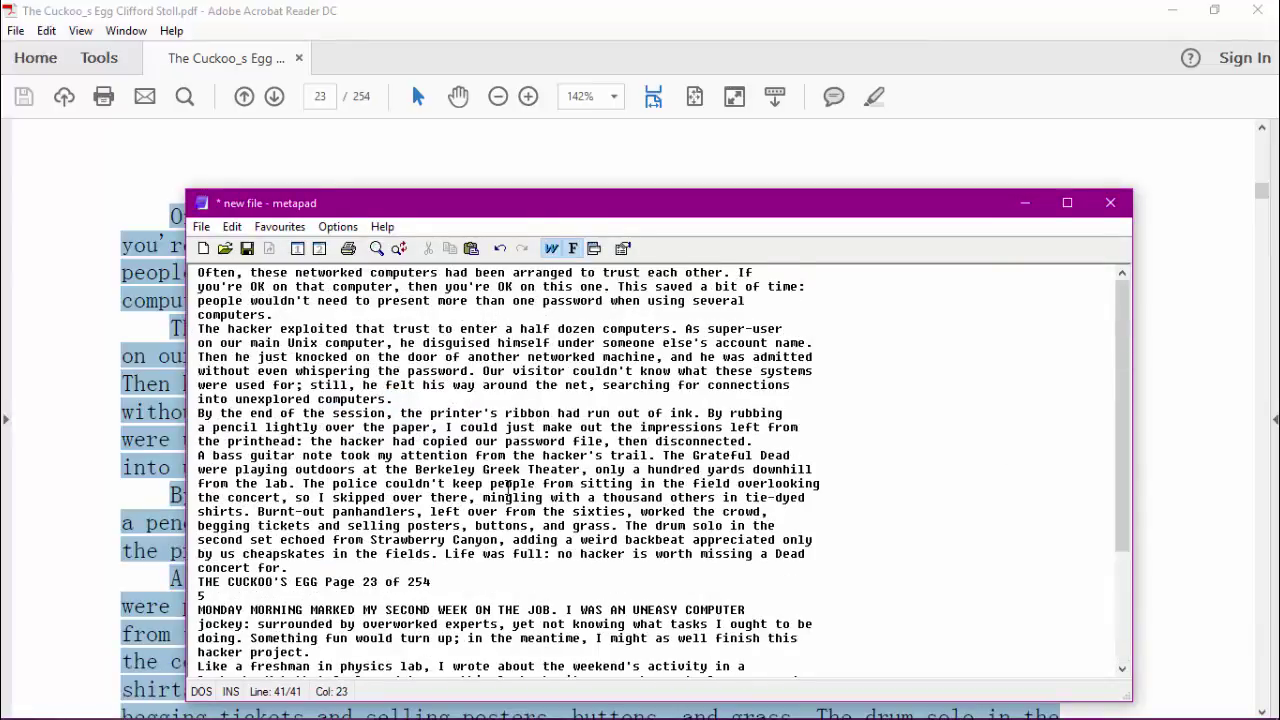
scroll(508, 487, down, 4)
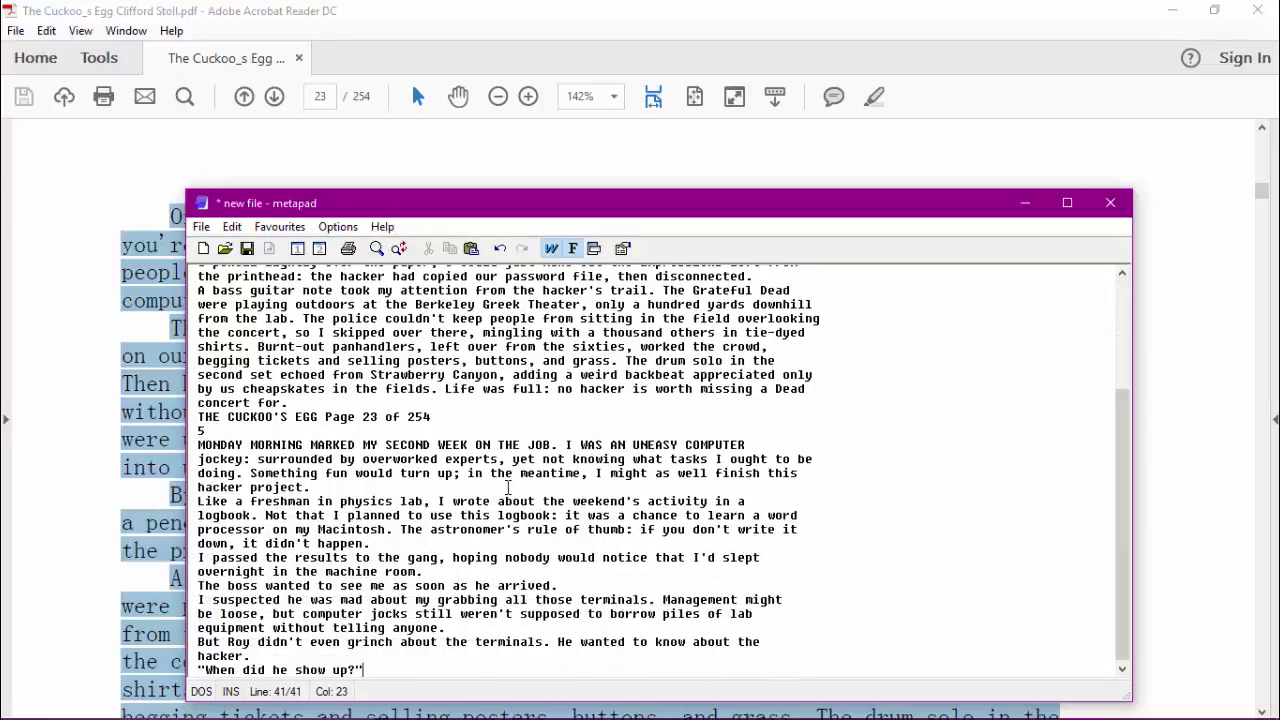
click(364, 152)
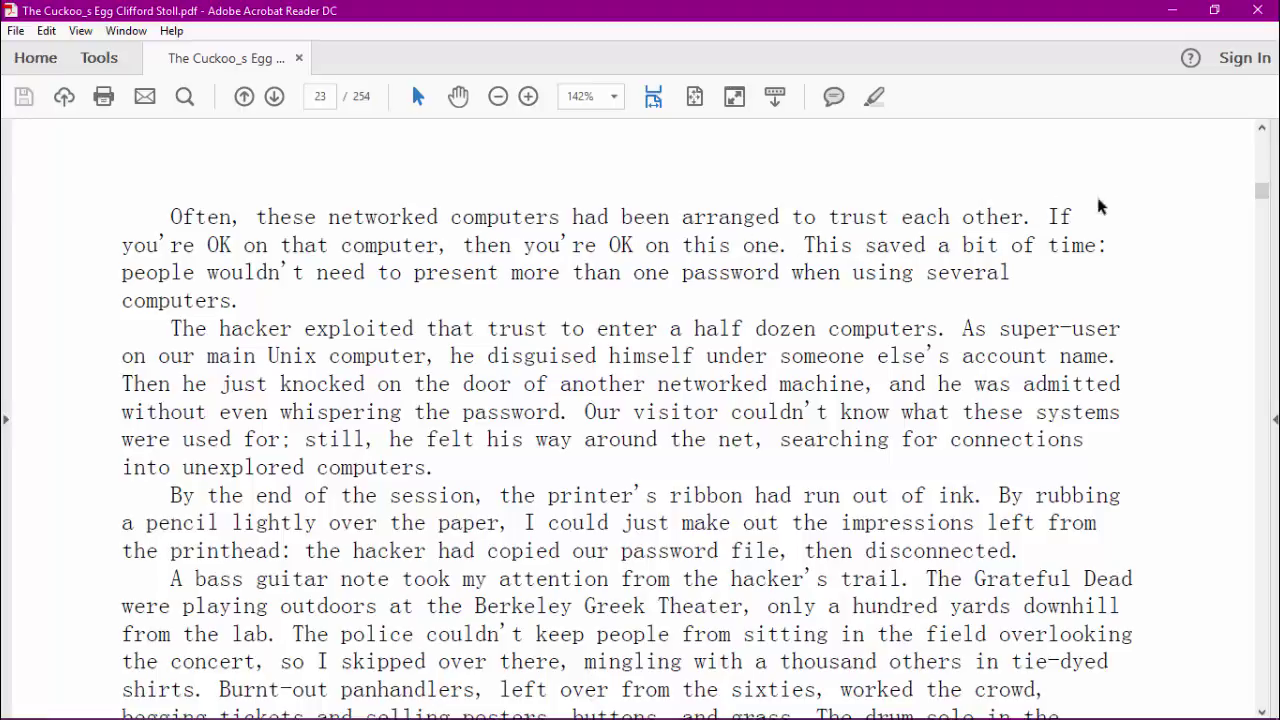
Step: Select all 254 pages of the book's text with Ctrl+A and copy it
drag(1262, 198, 1262, 707)
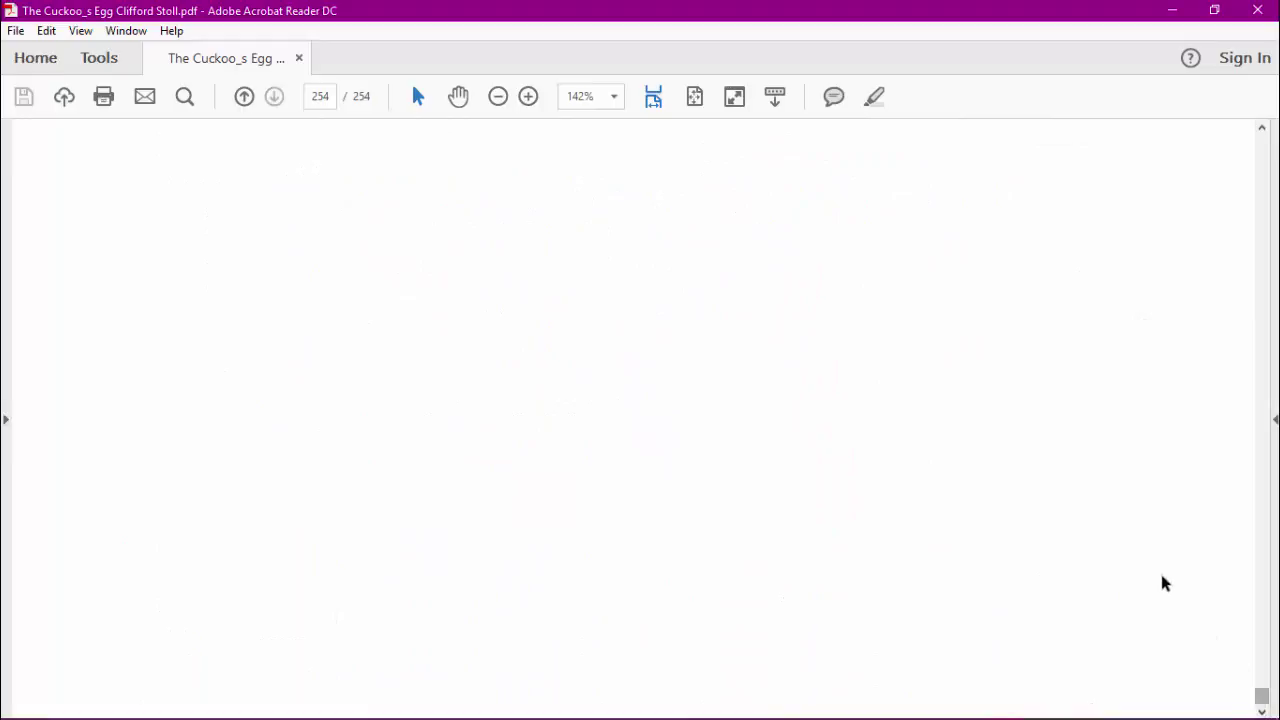
scroll(1160, 575, up, 1)
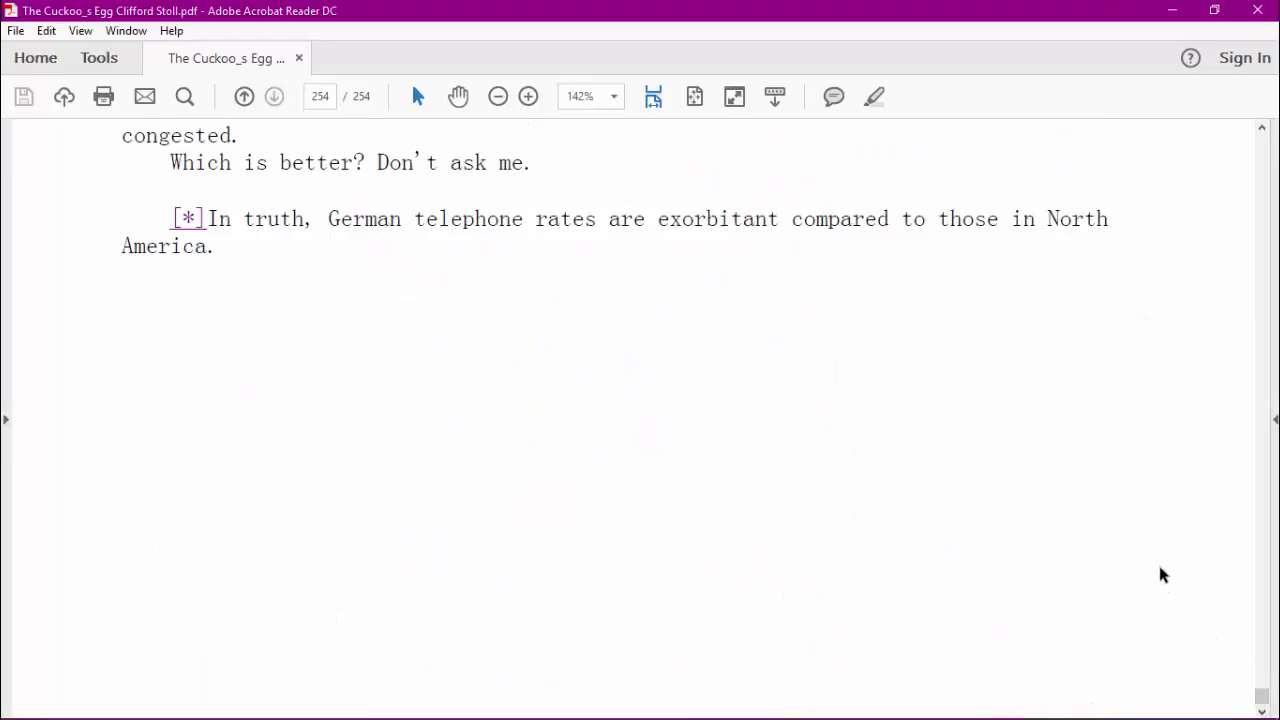
scroll(1160, 568, up, 1)
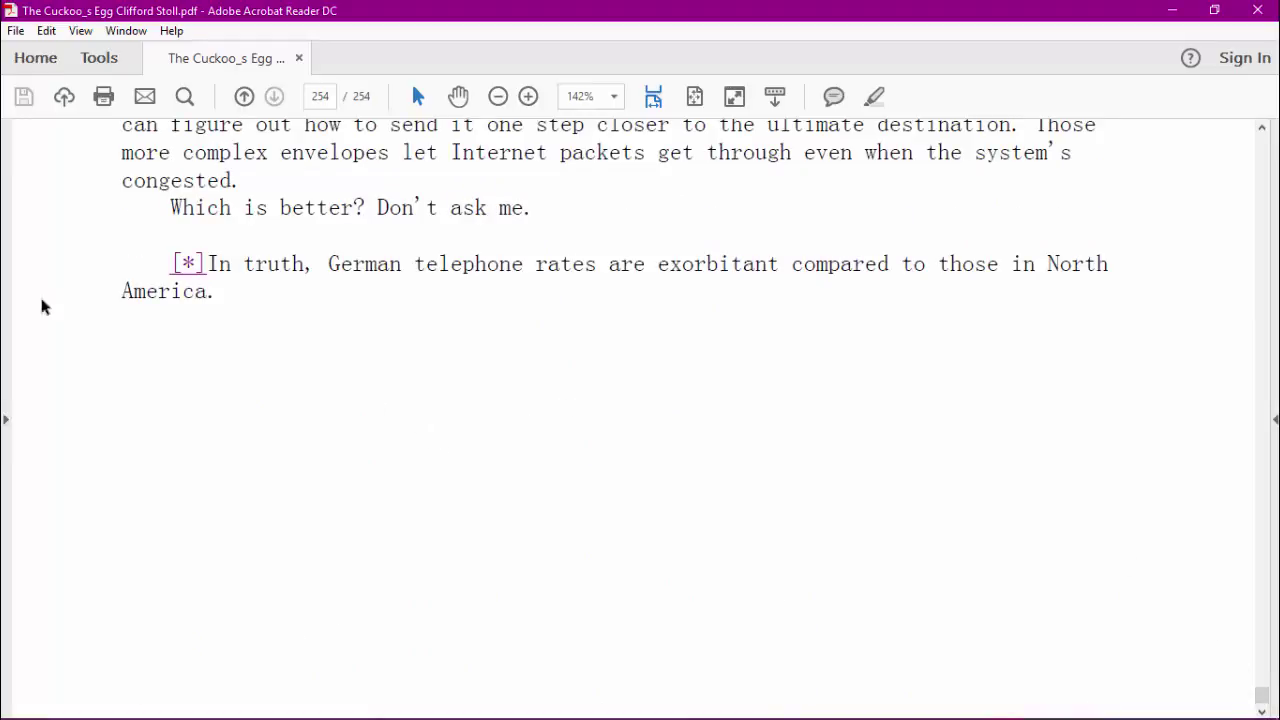
click(228, 296)
key(ctrl+a)
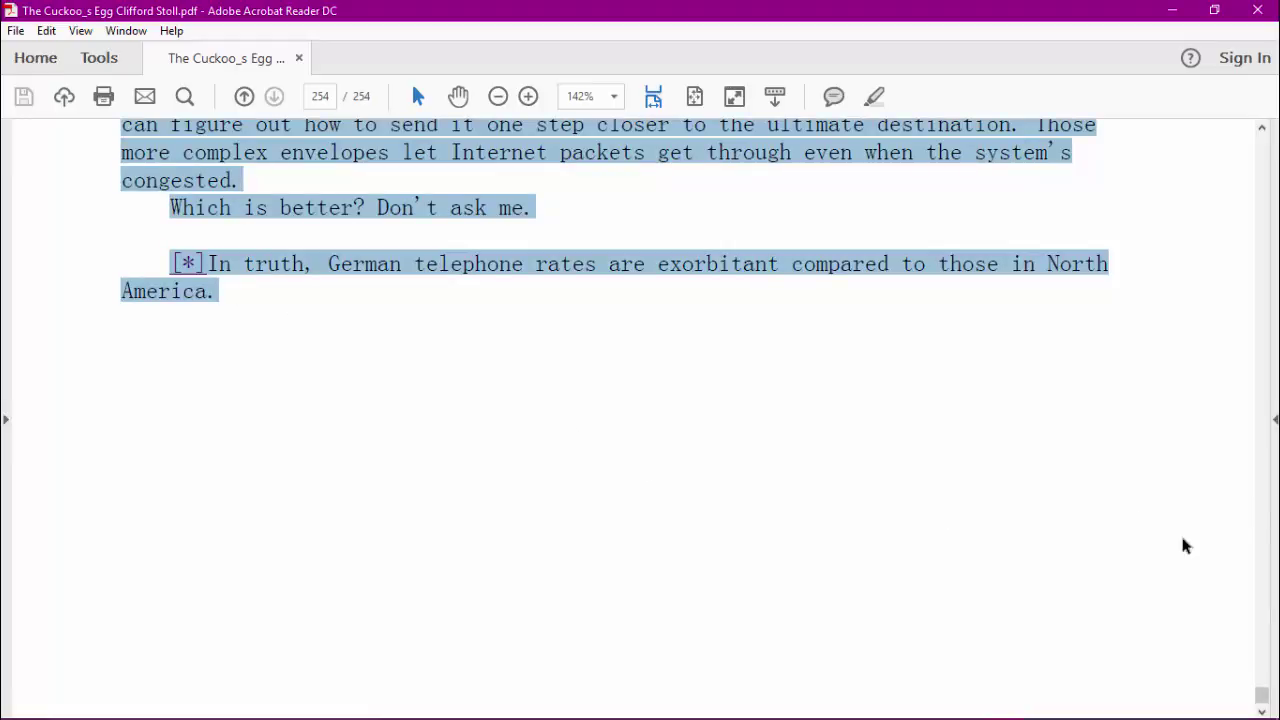
drag(1262, 694, 610, 178)
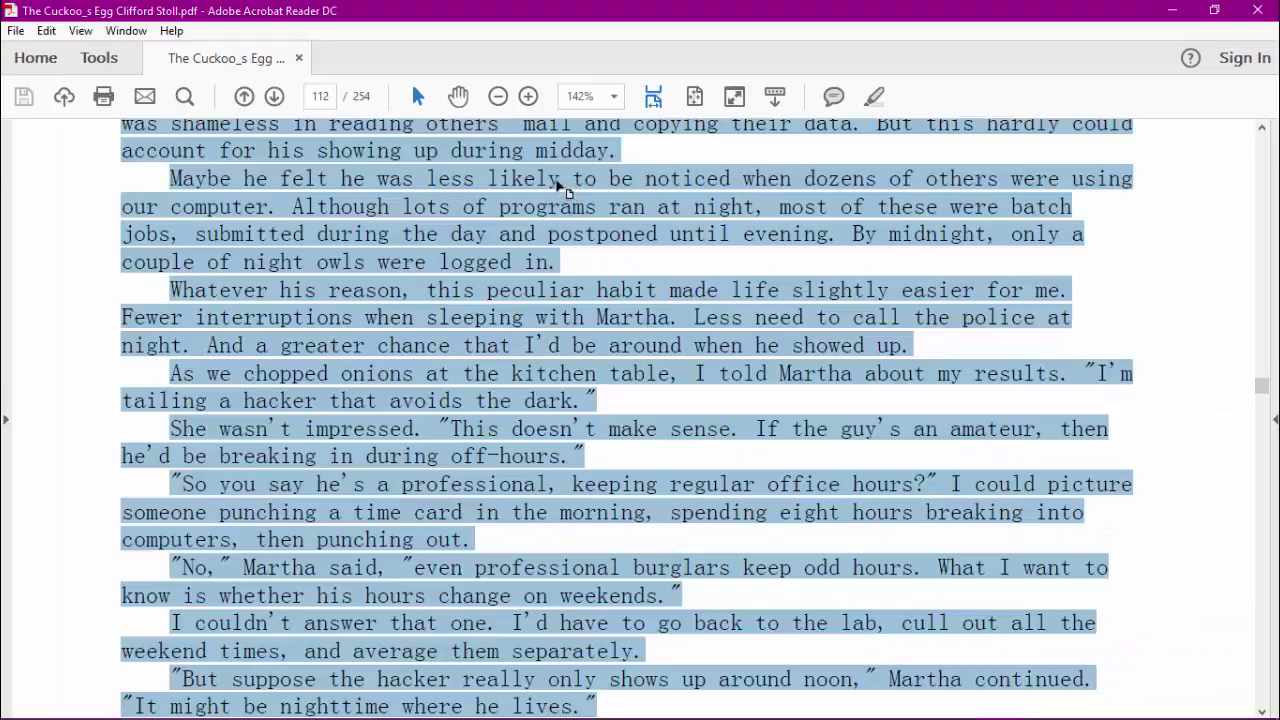
right_click(560, 186)
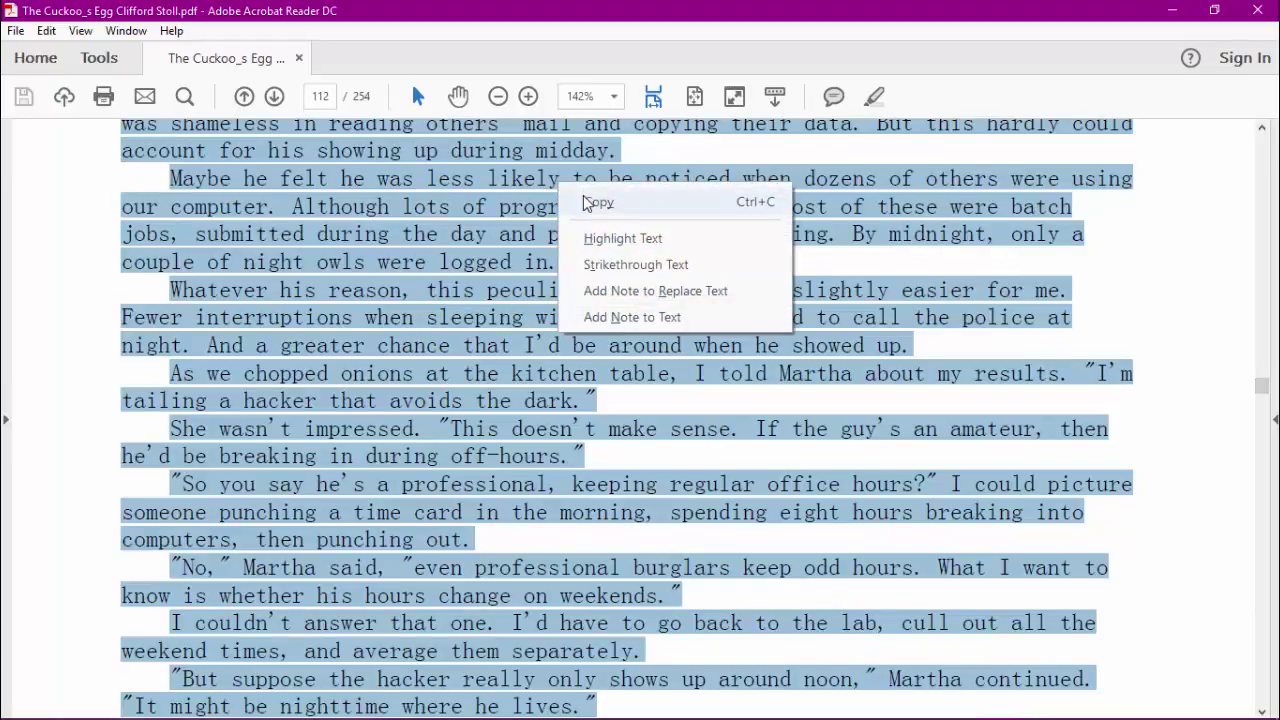
click(597, 203)
mouse_move(668, 715)
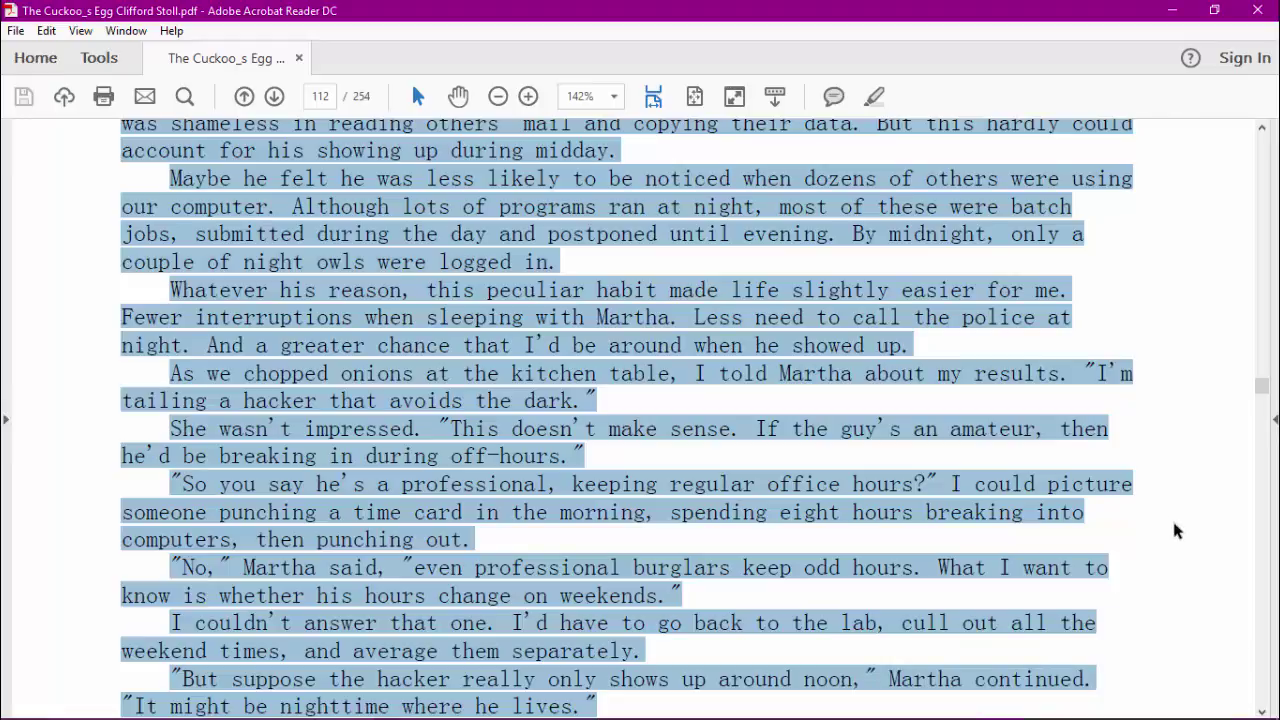
Step: Close the metapad file holding the partial passage without saving it
mouse_move(1160, 714)
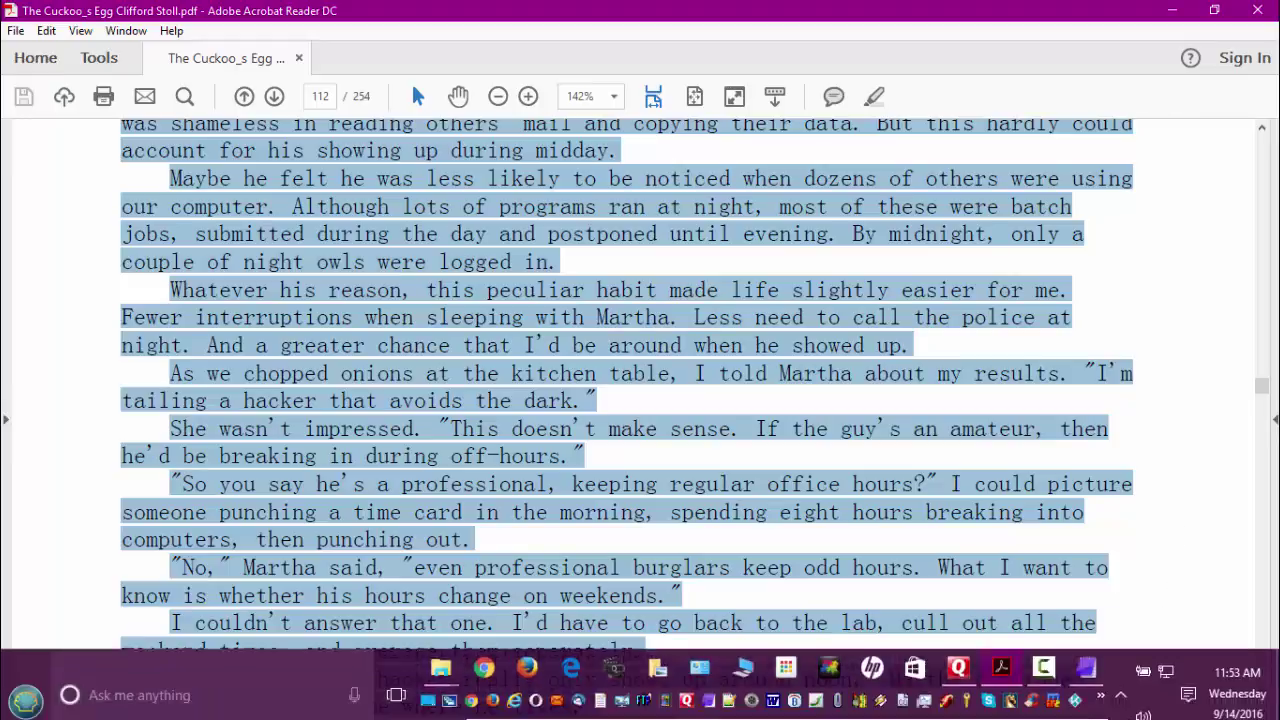
click(1088, 652)
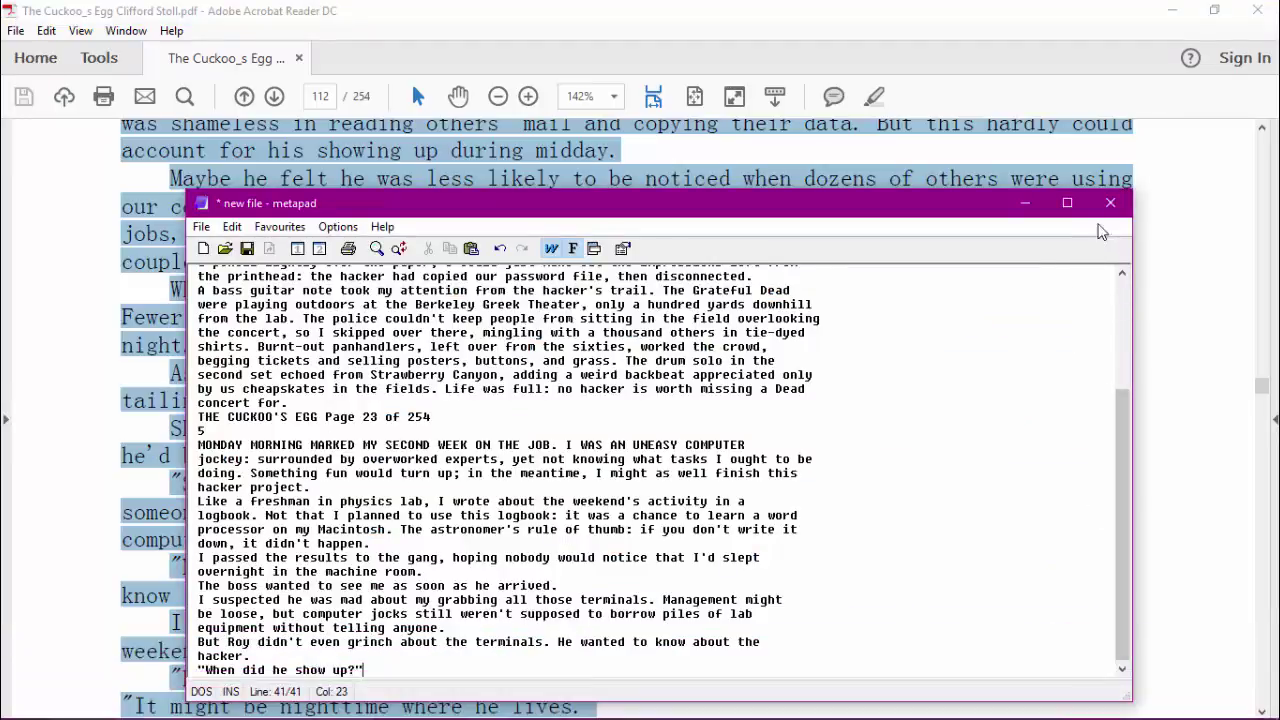
click(1109, 204)
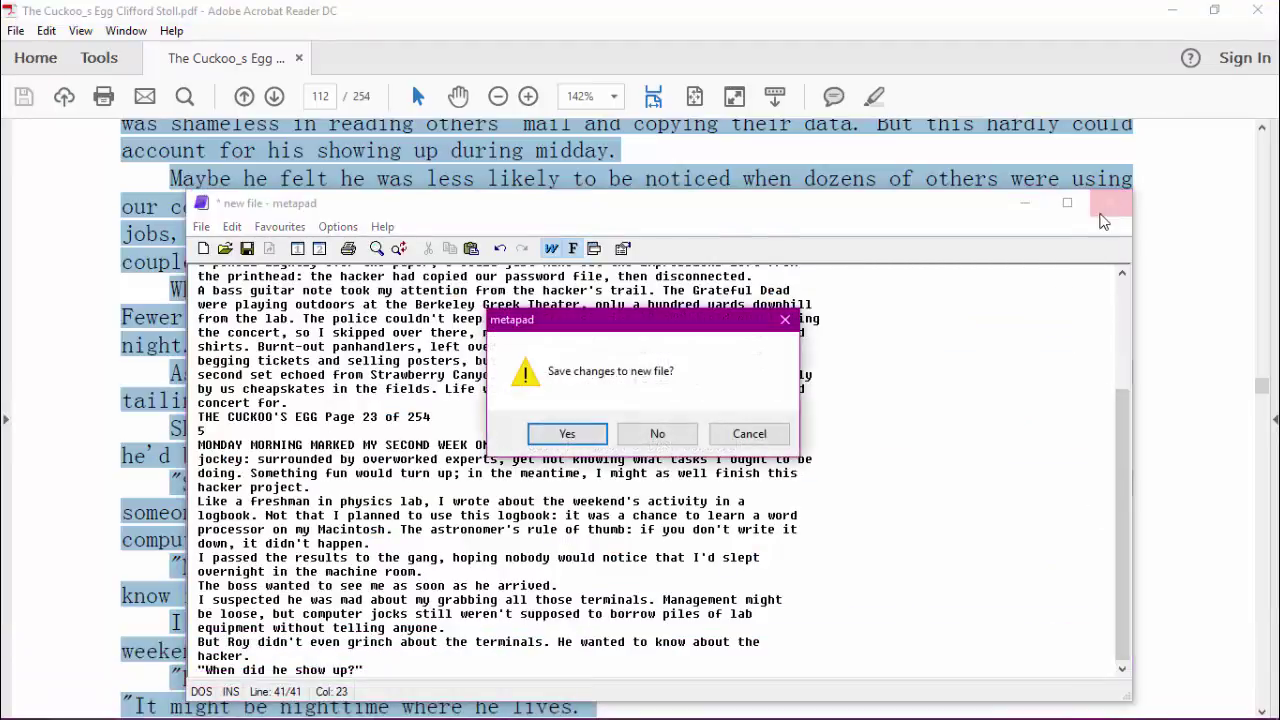
click(641, 446)
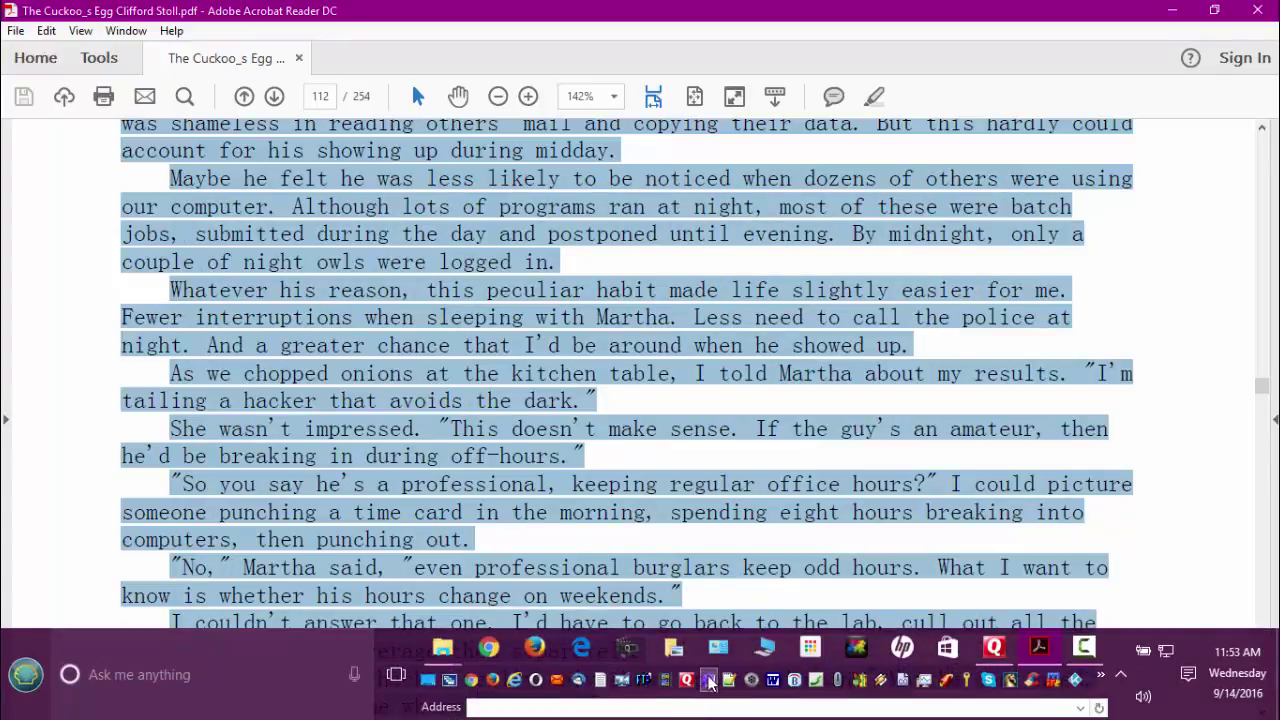
Step: Paste the whole book's text into a fresh metapad window, 11076 lines long
click(708, 680)
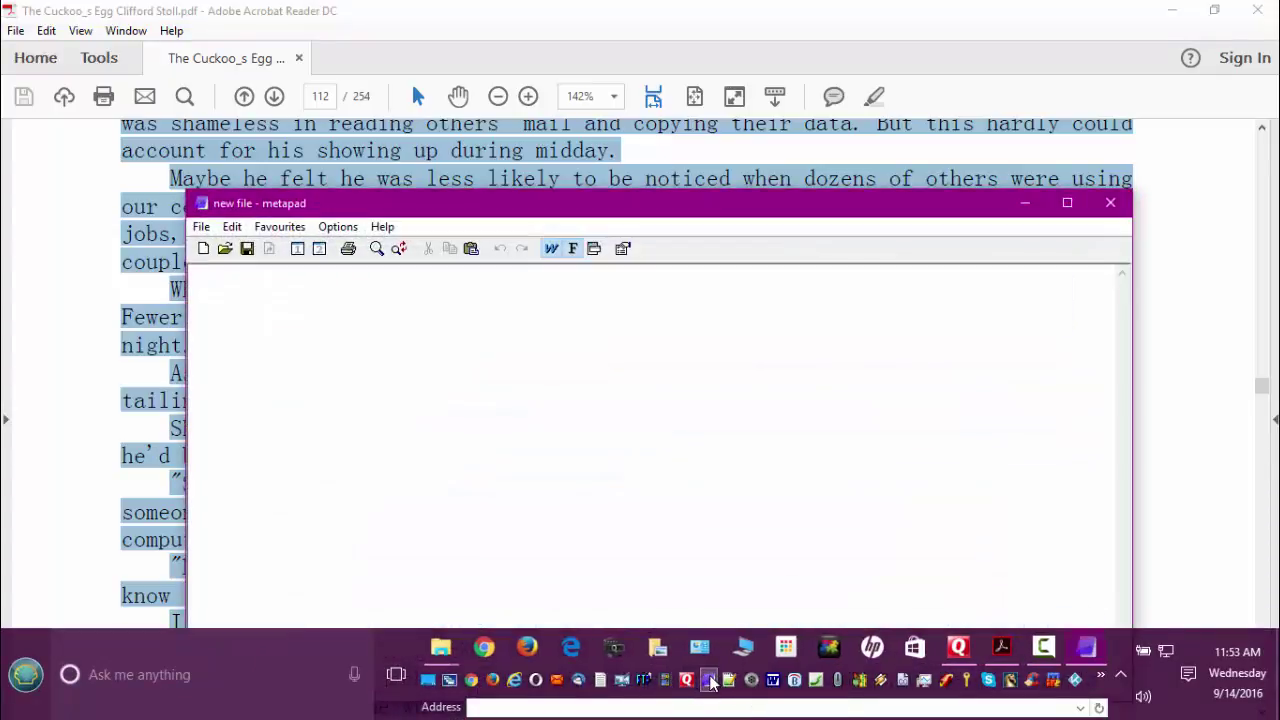
right_click(348, 287)
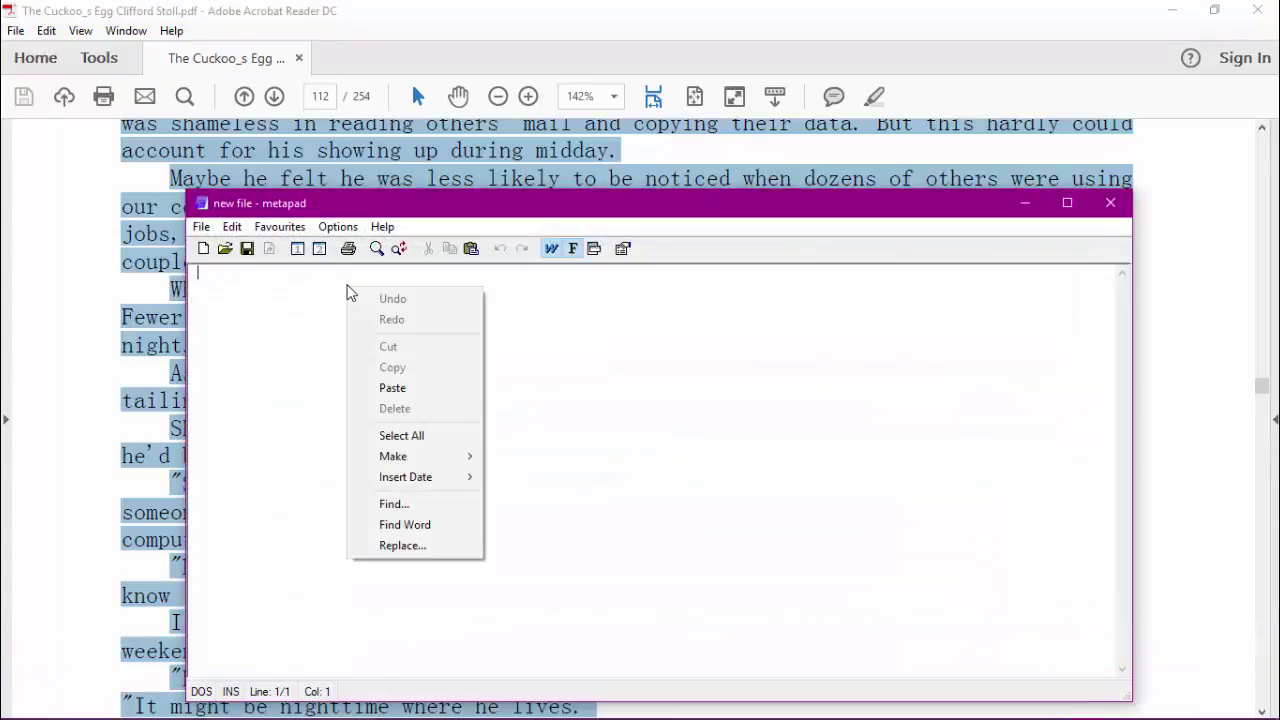
click(395, 388)
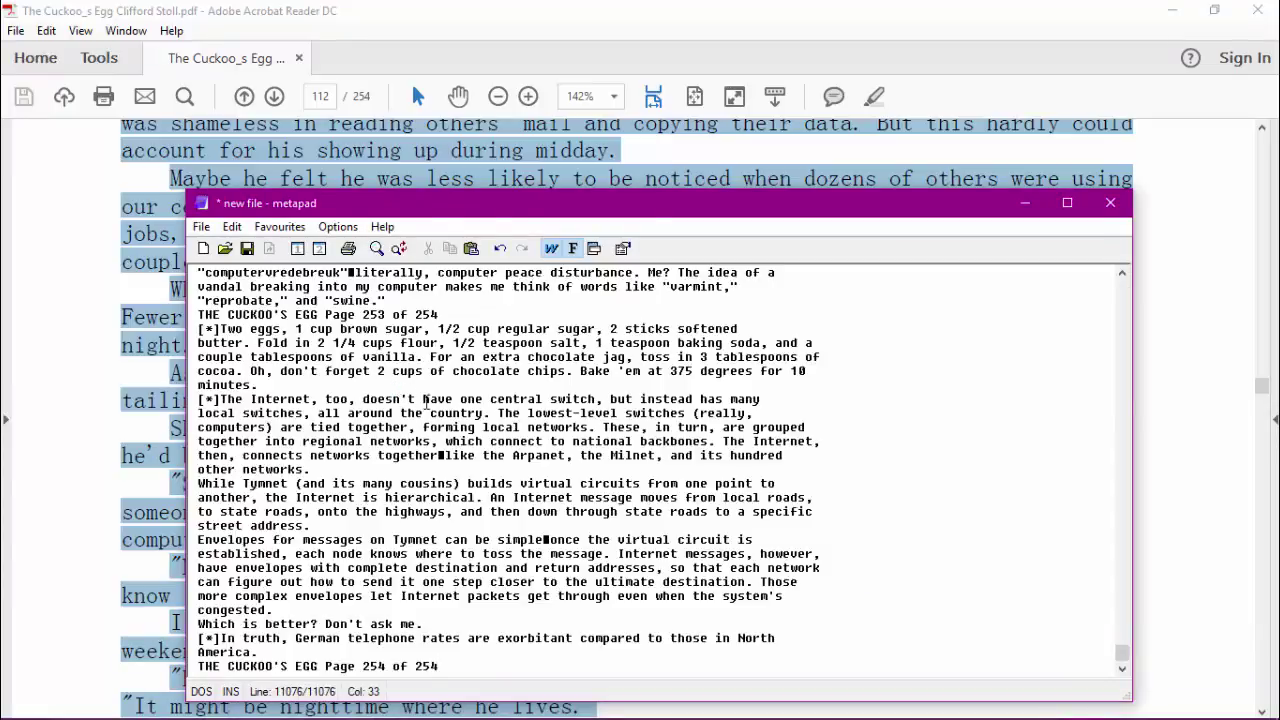